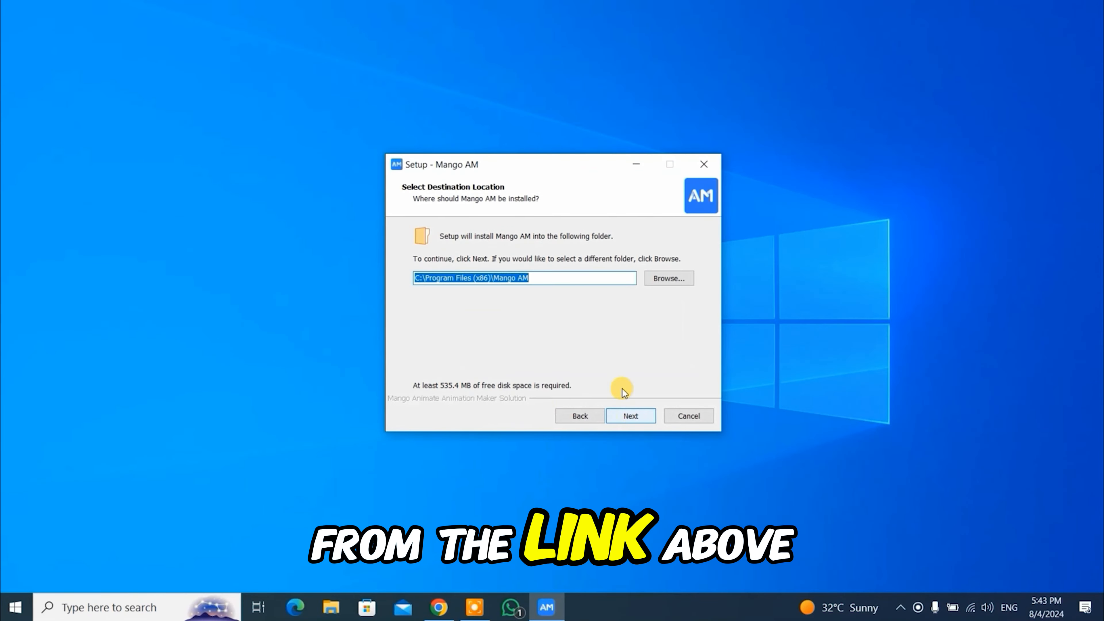
Accept C:\Program Files (x86)\Mango AM as the installation folder and continue the setup.
left_click(629, 417)
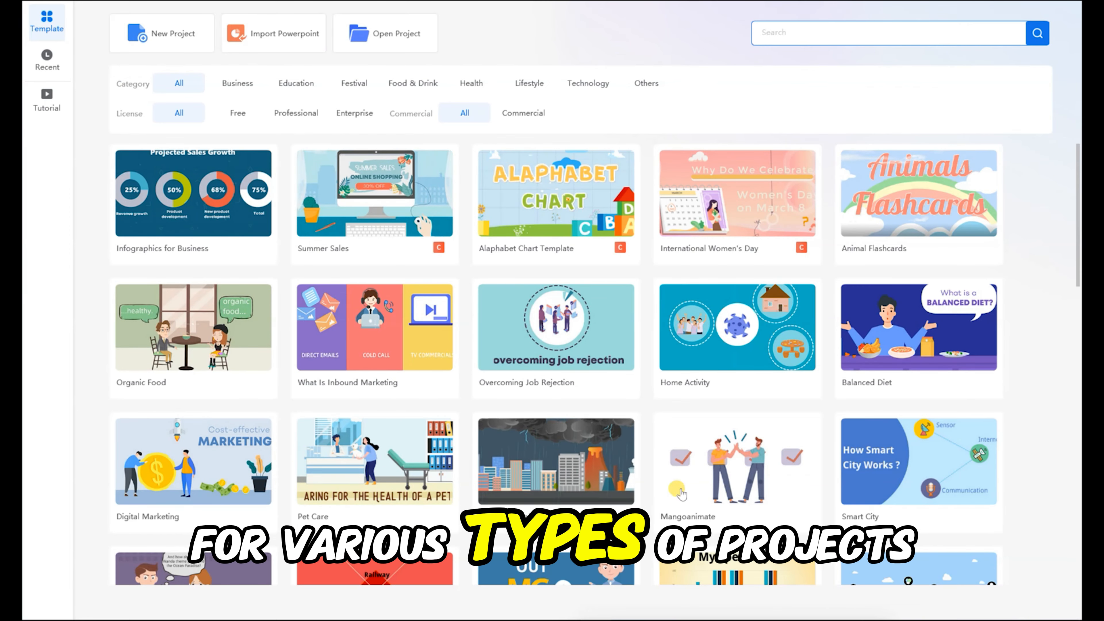
Browse the project templates, preview the Telemarketing6 template and close the preview.
scroll(974, 435, "down", 3)
scroll(794, 499, "down", 15)
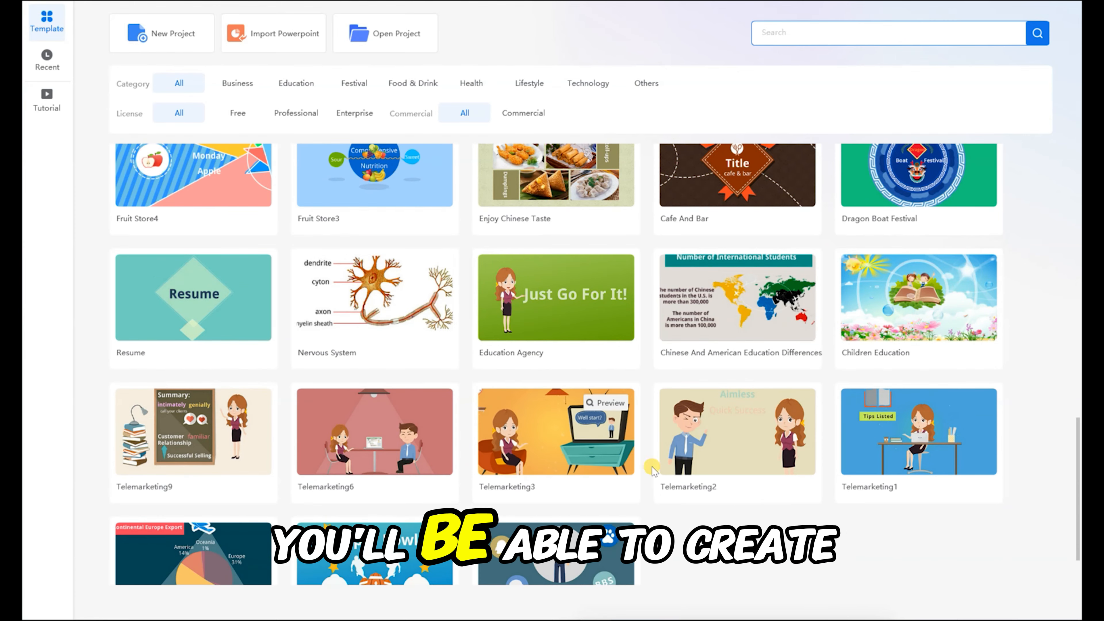
left_click(424, 402)
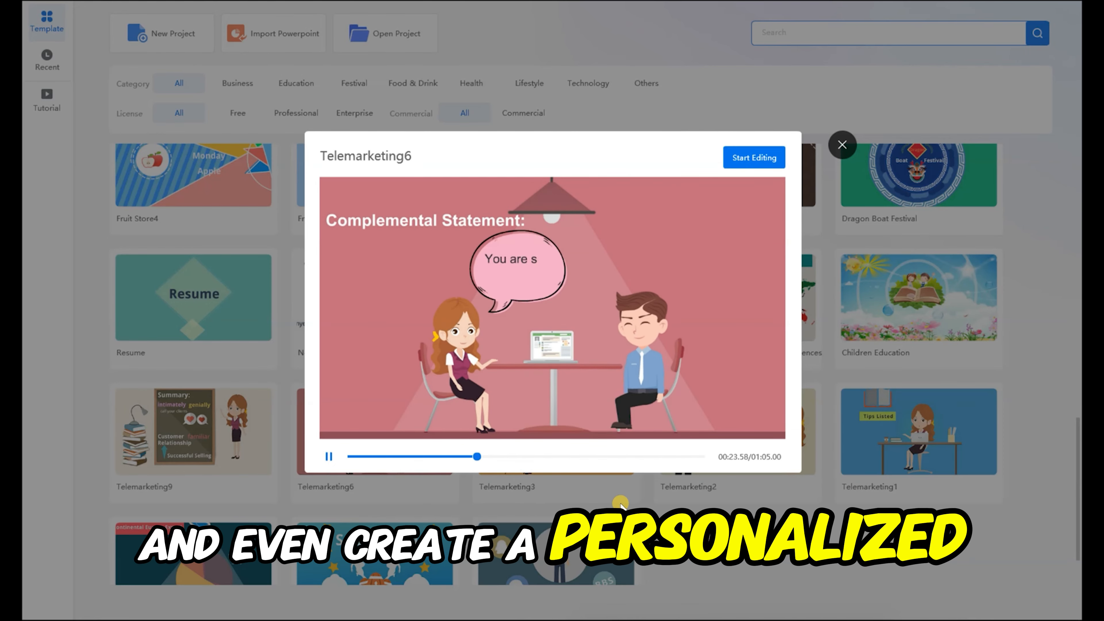
left_click(328, 456)
left_click(843, 145)
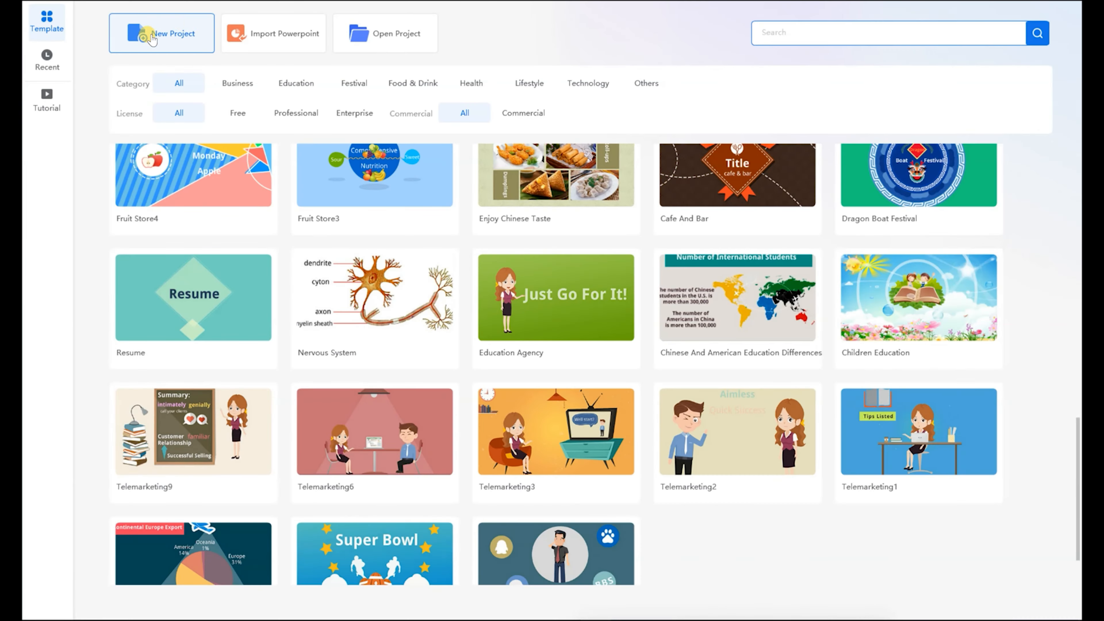
Create a new blank project.
left_click(153, 37)
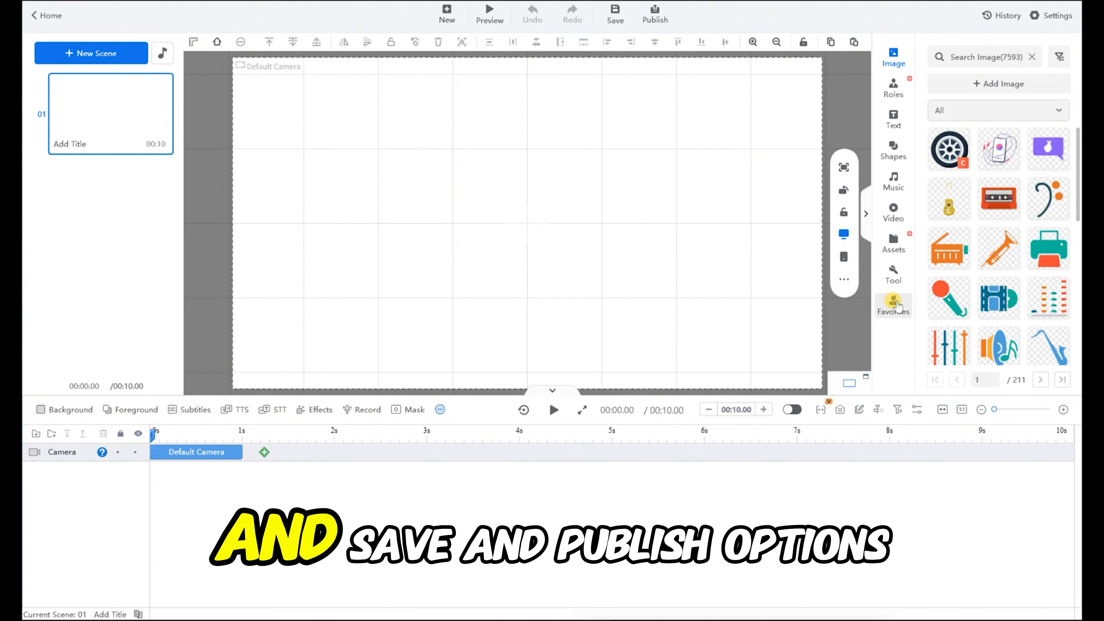
Look through the roles, text, shapes, music and video libraries.
left_click(894, 92)
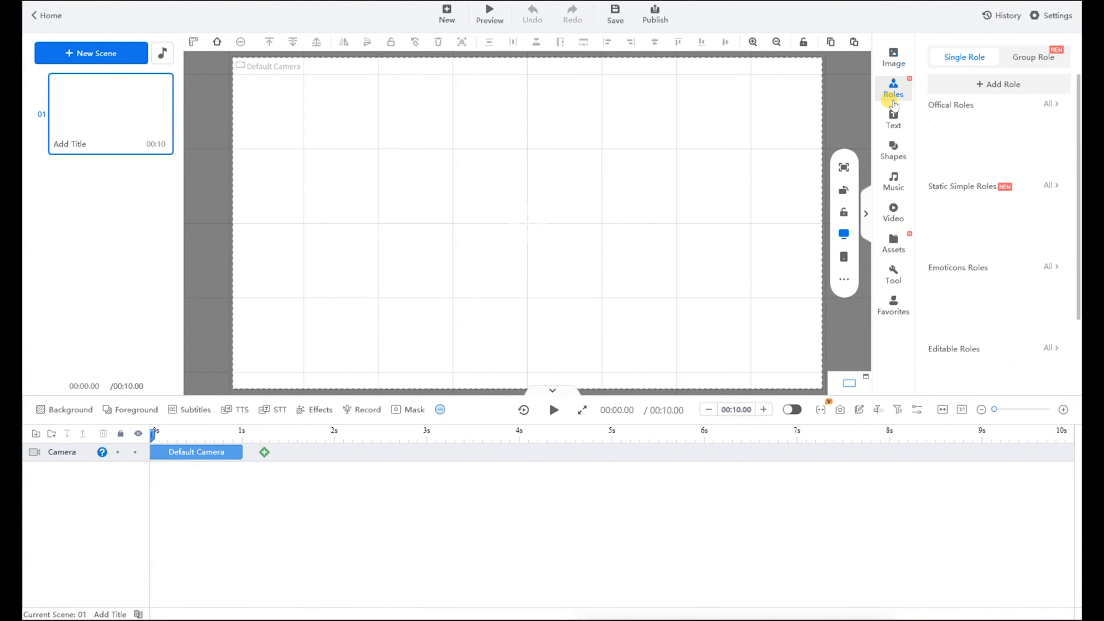
left_click(893, 119)
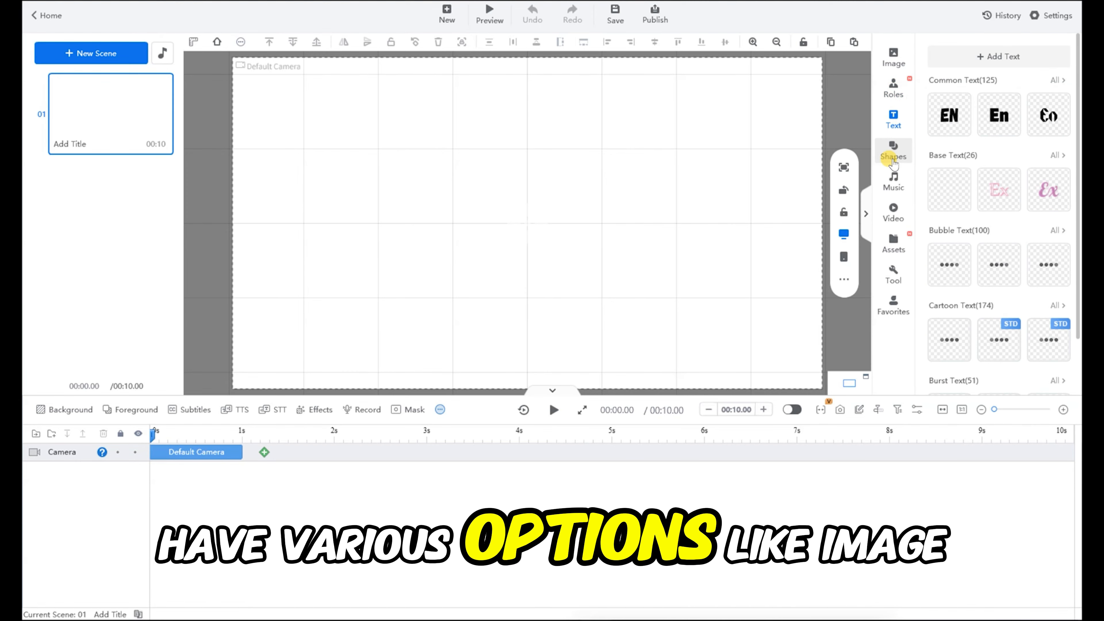
left_click(894, 148)
left_click(893, 181)
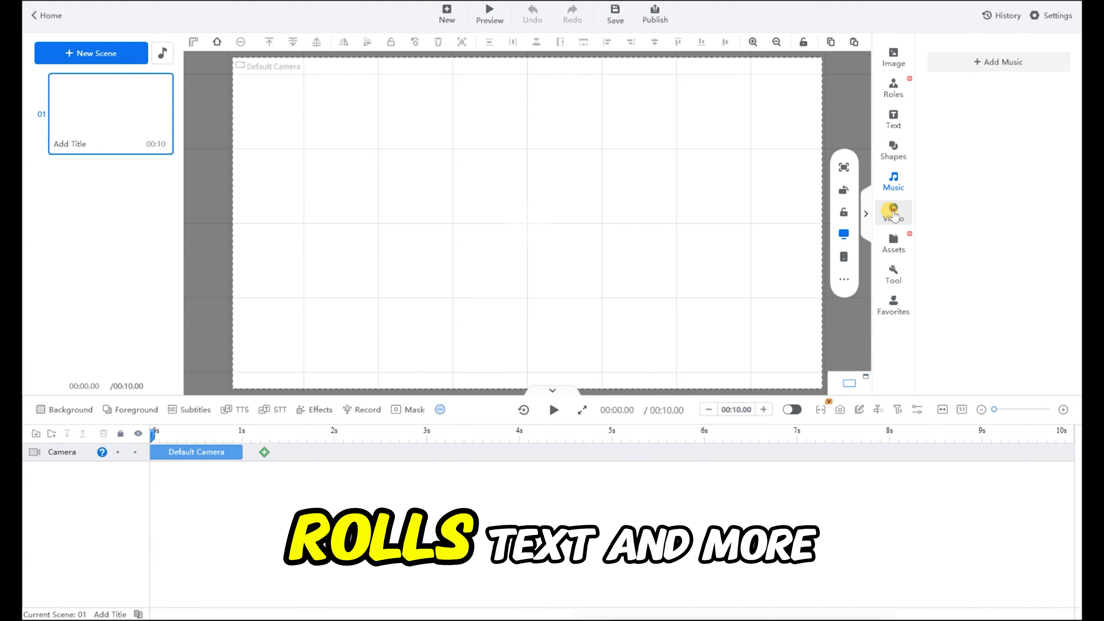
left_click(893, 213)
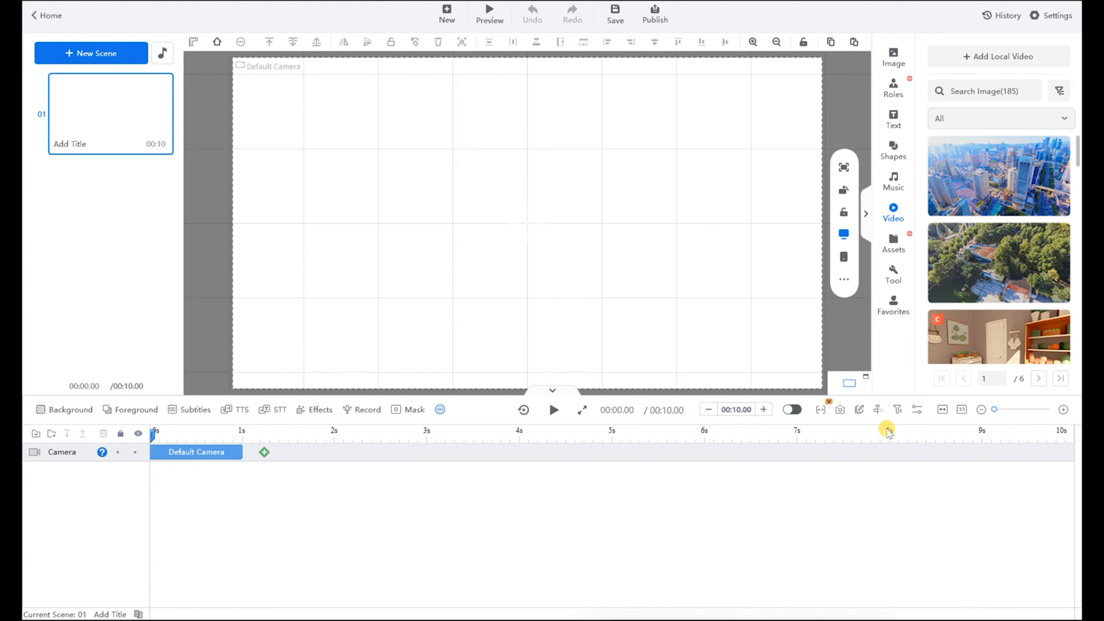
Inspect the default camera on the timeline and canvas, and the options available for scene 01.
mouse_move(994, 411)
left_mouse_down()
mouse_move(1033, 410)
mouse_move(995, 414)
left_mouse_up()
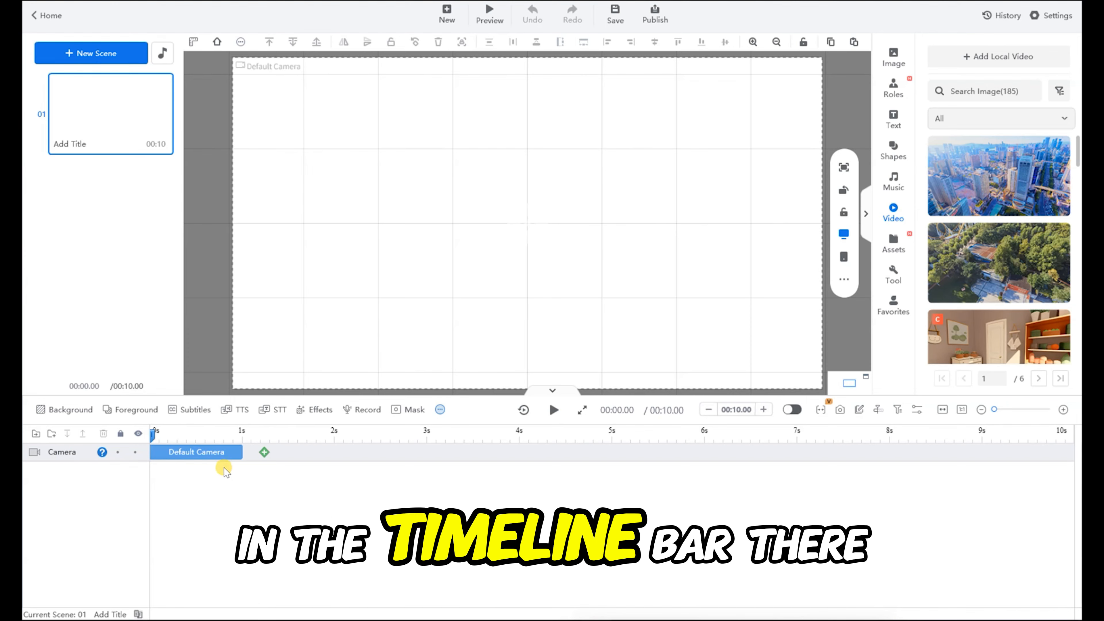
left_click(215, 456)
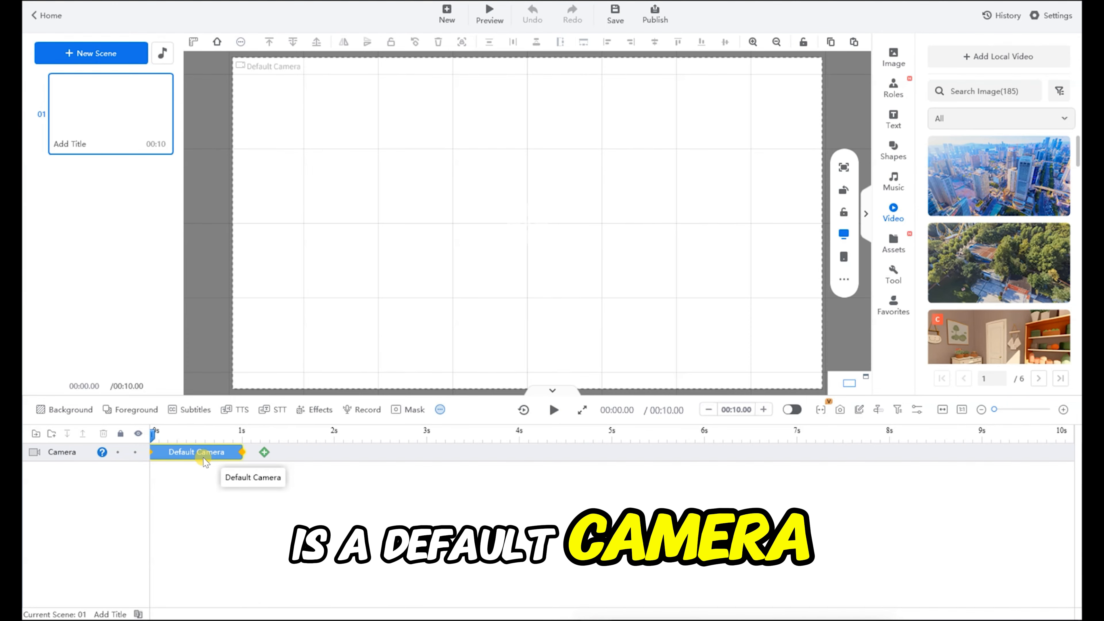
left_click(283, 67)
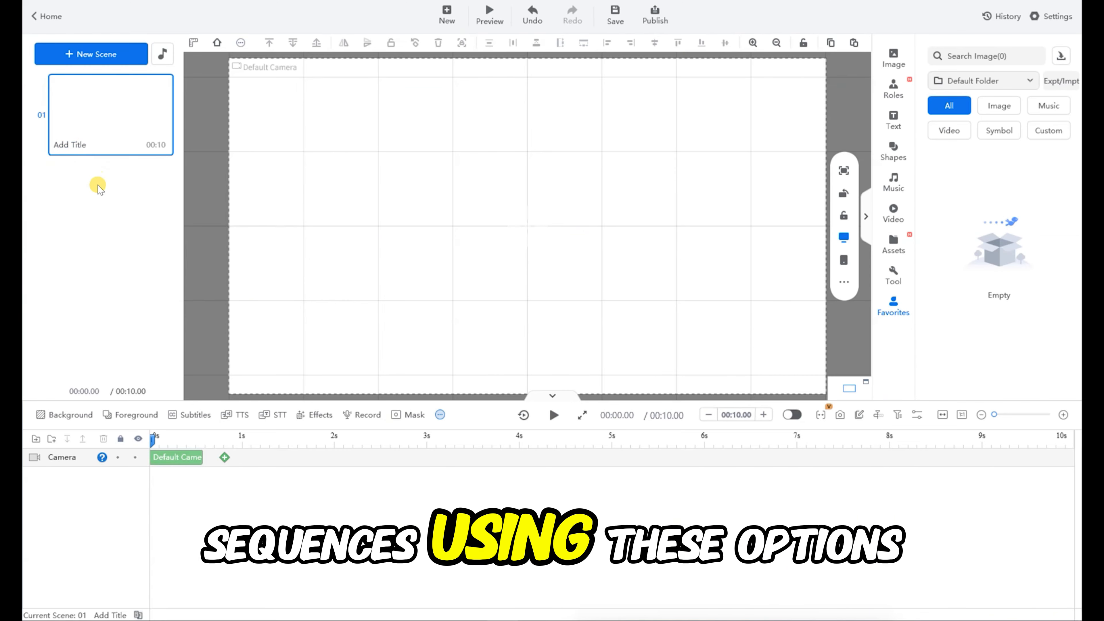
left_click(159, 87)
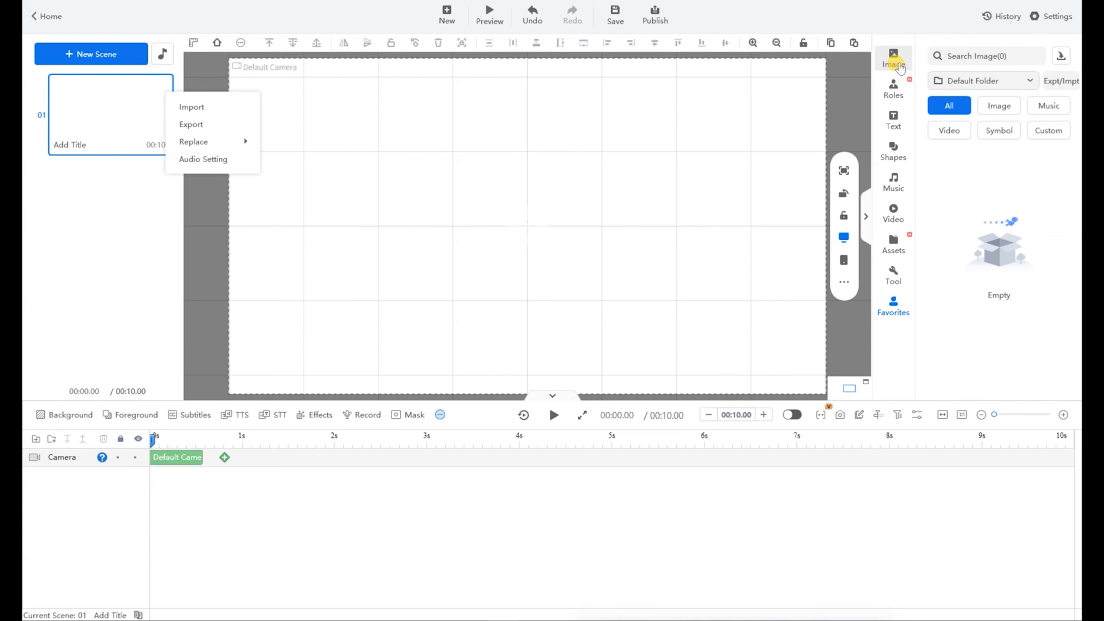
Examine the built-in image library and its list of image categories.
left_click(898, 66)
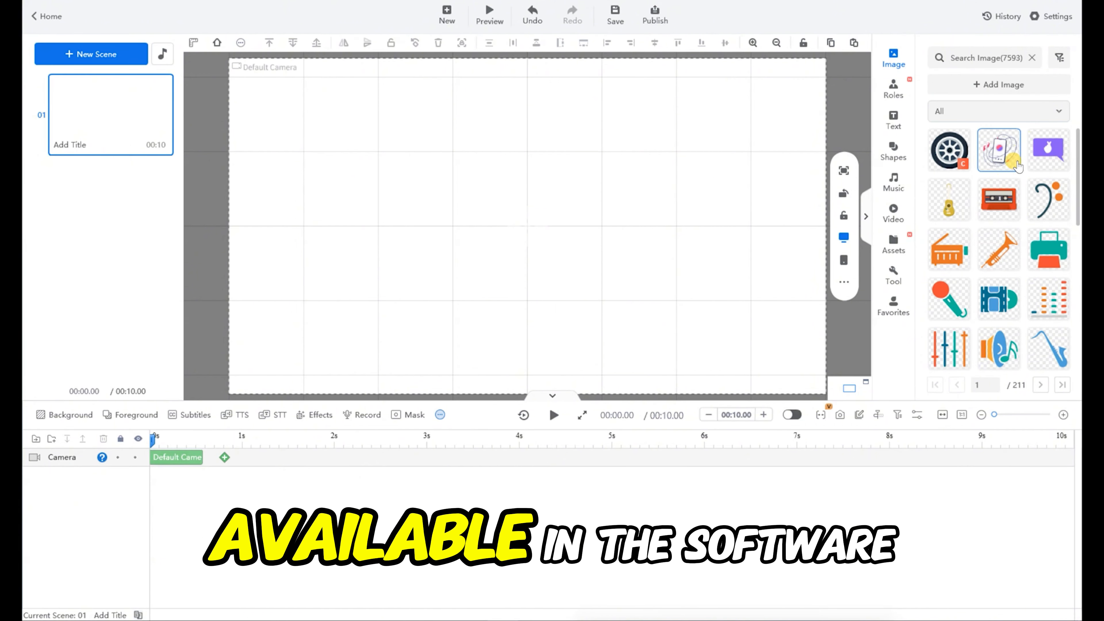
scroll(1067, 255, "down", 3)
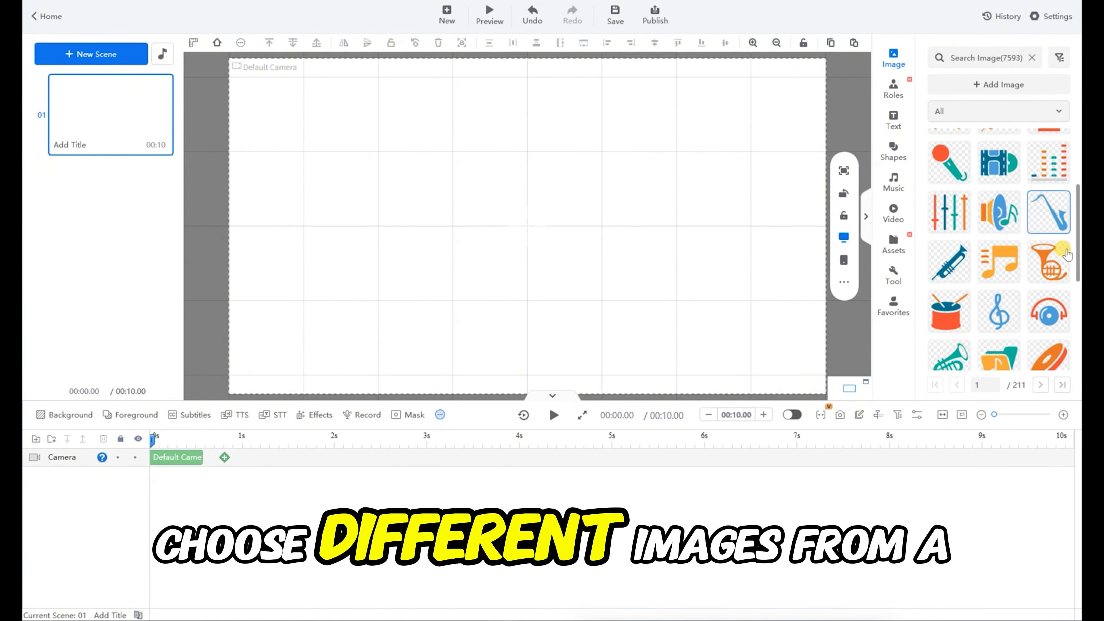
scroll(1065, 261, "down", 5)
scroll(1056, 304, "up", 7)
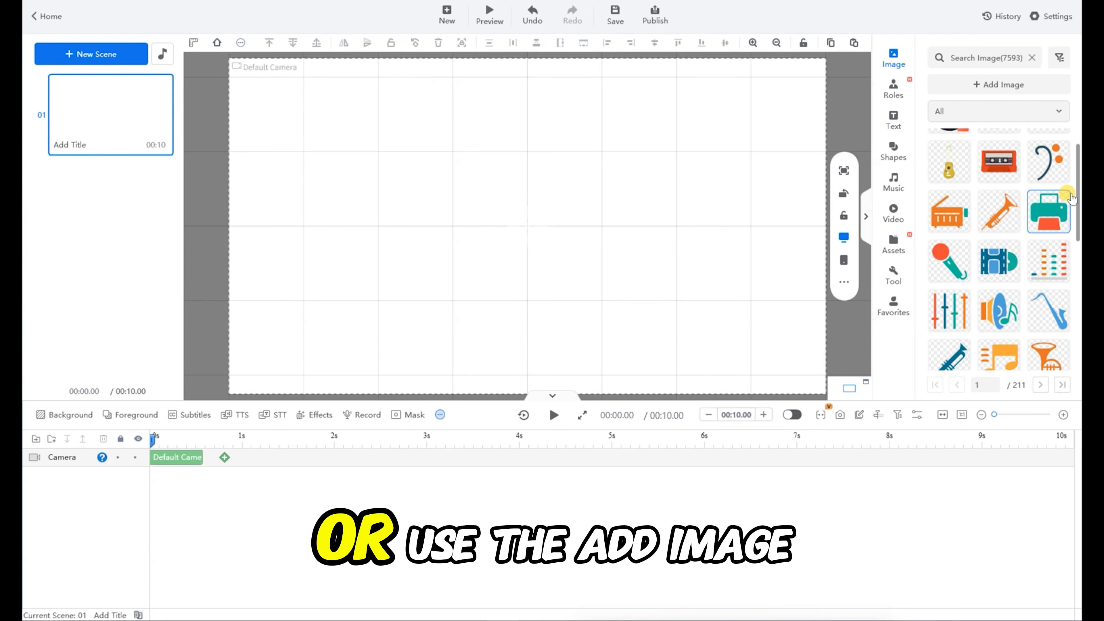
scroll(1071, 198, "up", 1)
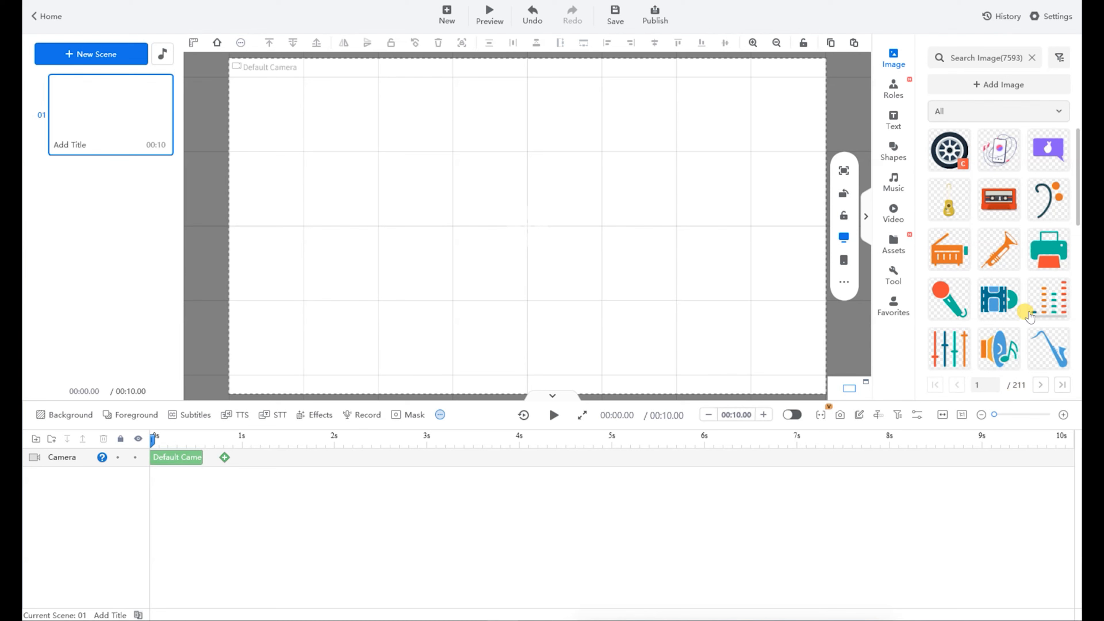
left_click(1058, 112)
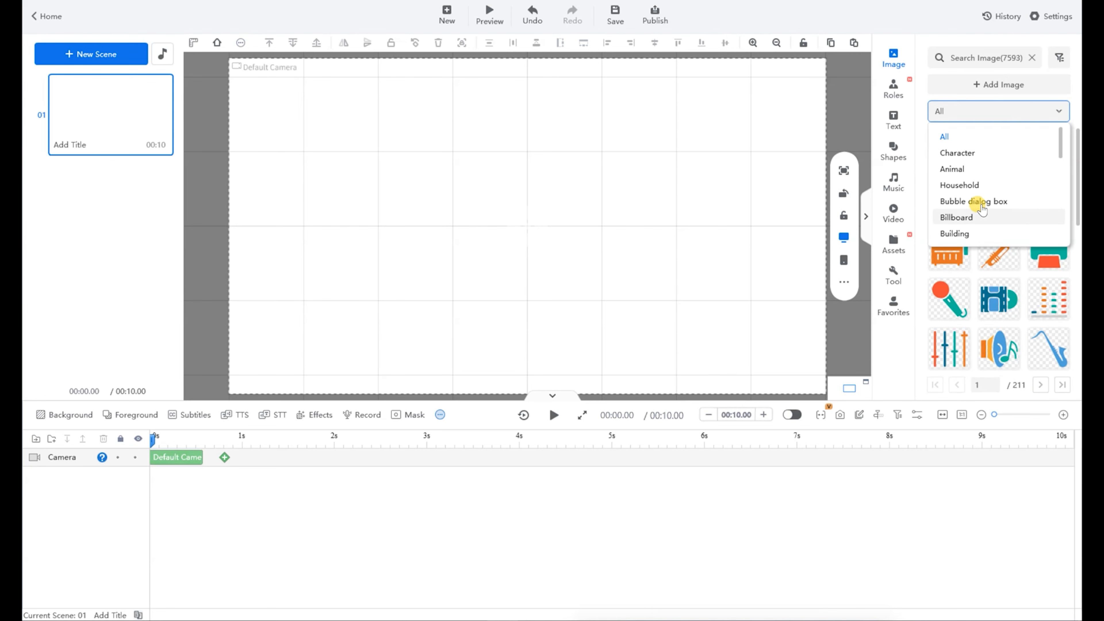
scroll(985, 187, "down", 3)
scroll(990, 203, "down", 10)
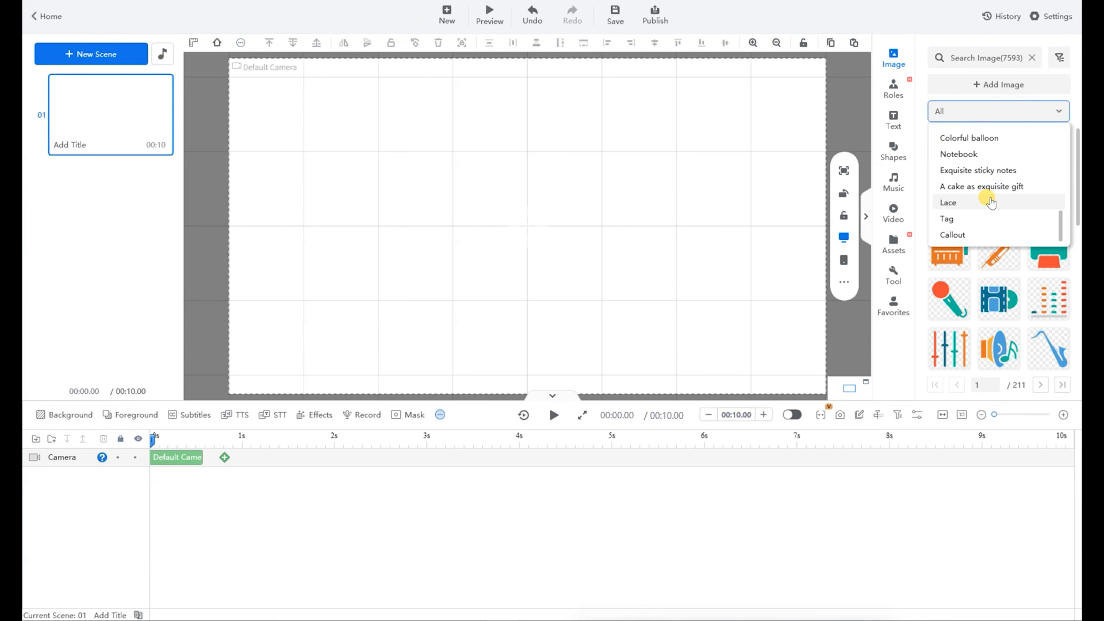
scroll(993, 191, "up", 12)
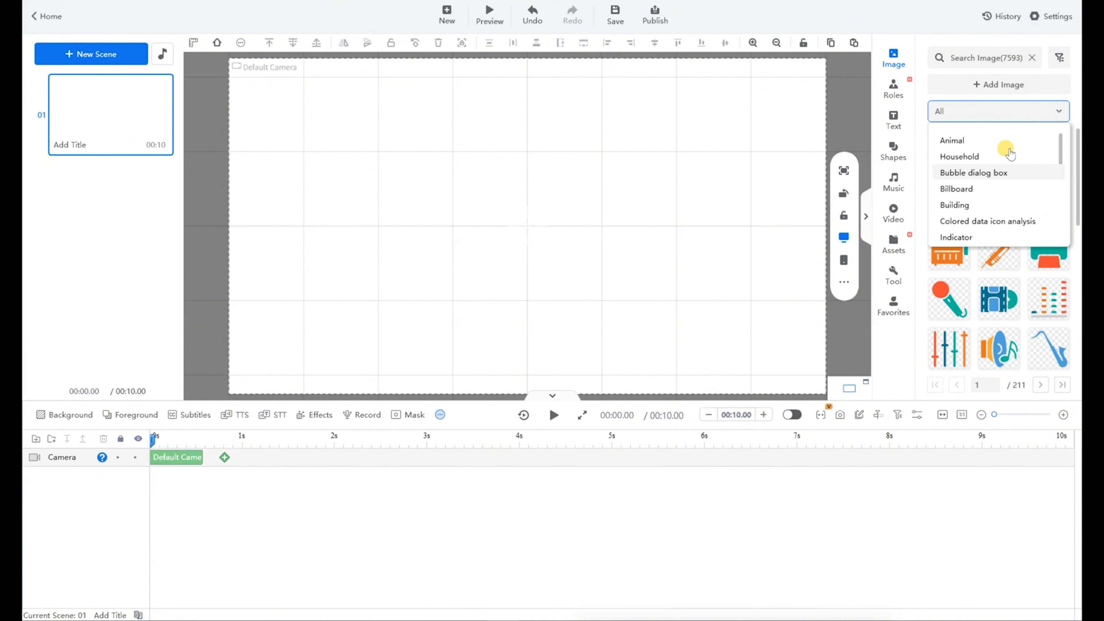
left_click(1059, 111)
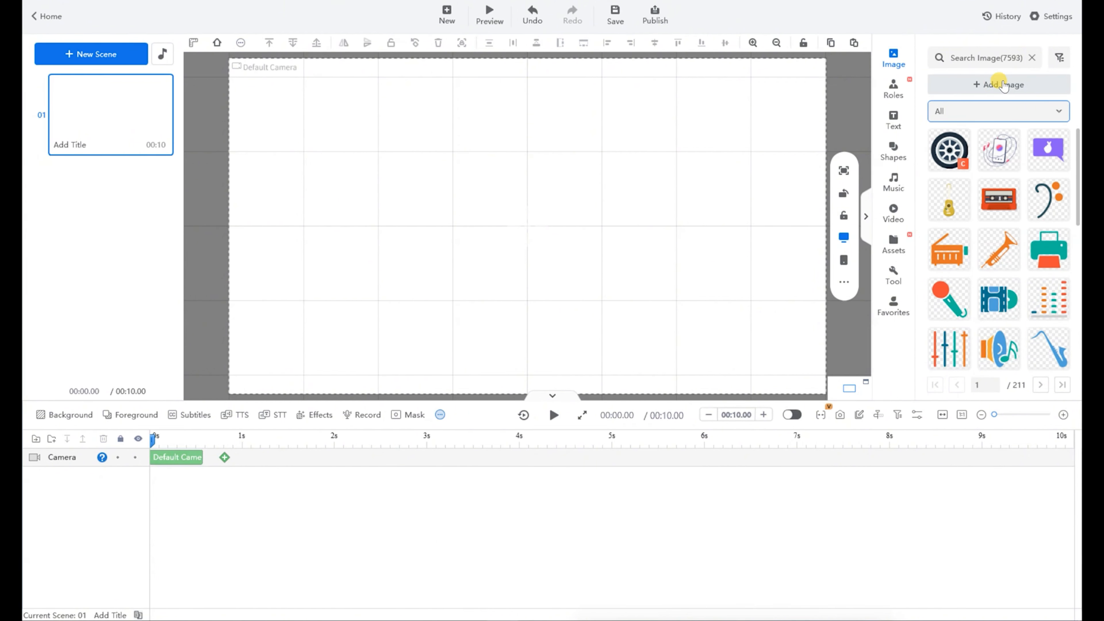
Add the local image 001 from the story folder to the scene and enlarge it to fill the camera frame.
left_click(993, 87)
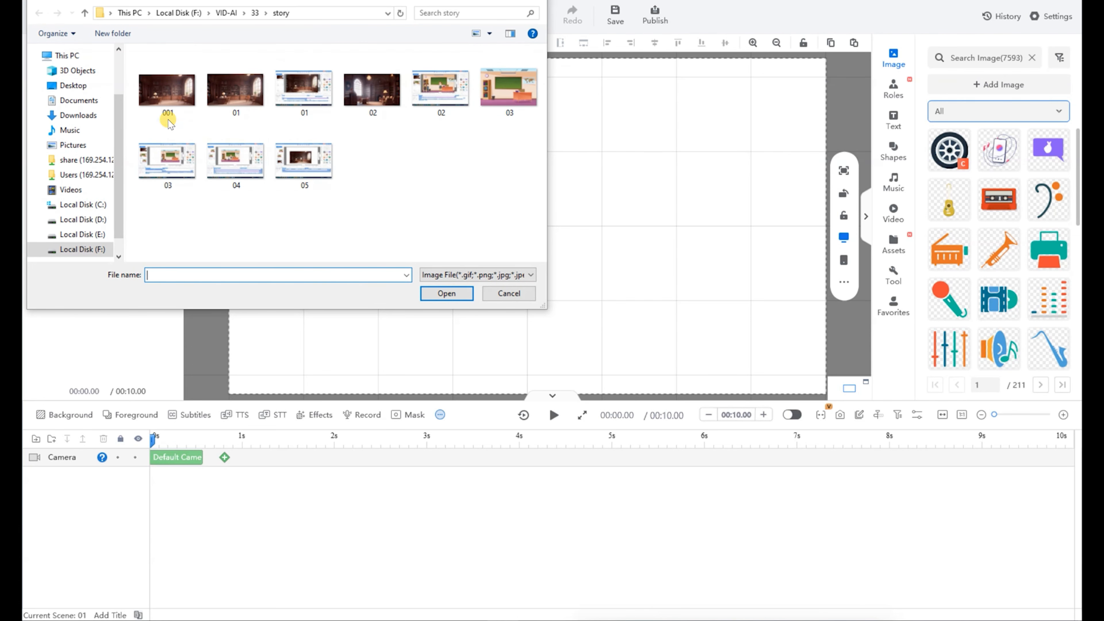
left_click(168, 102)
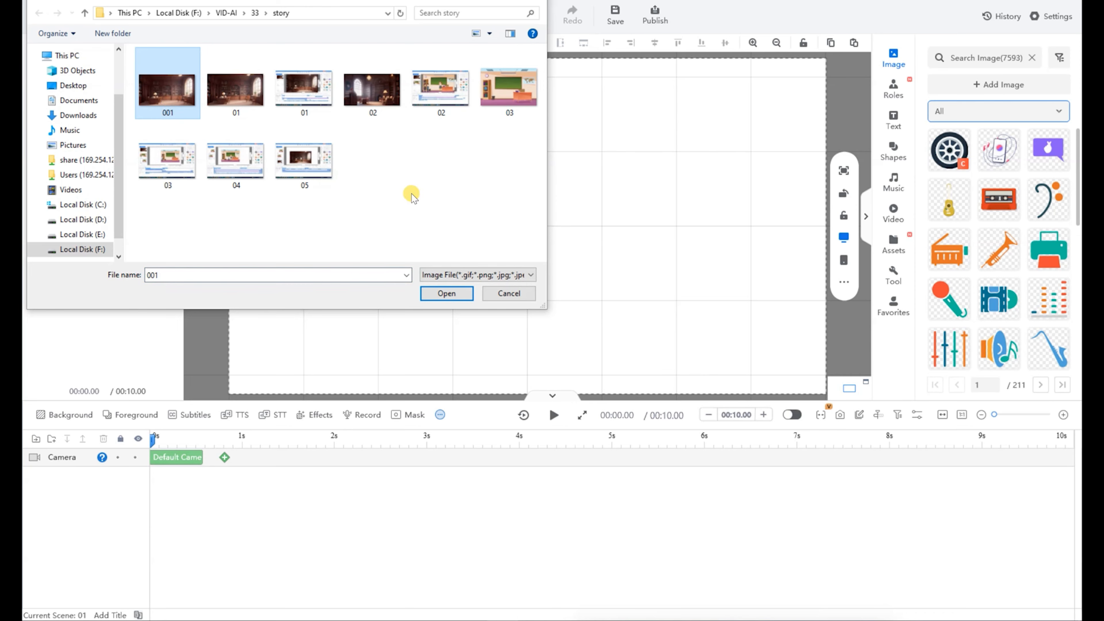
left_click(445, 293)
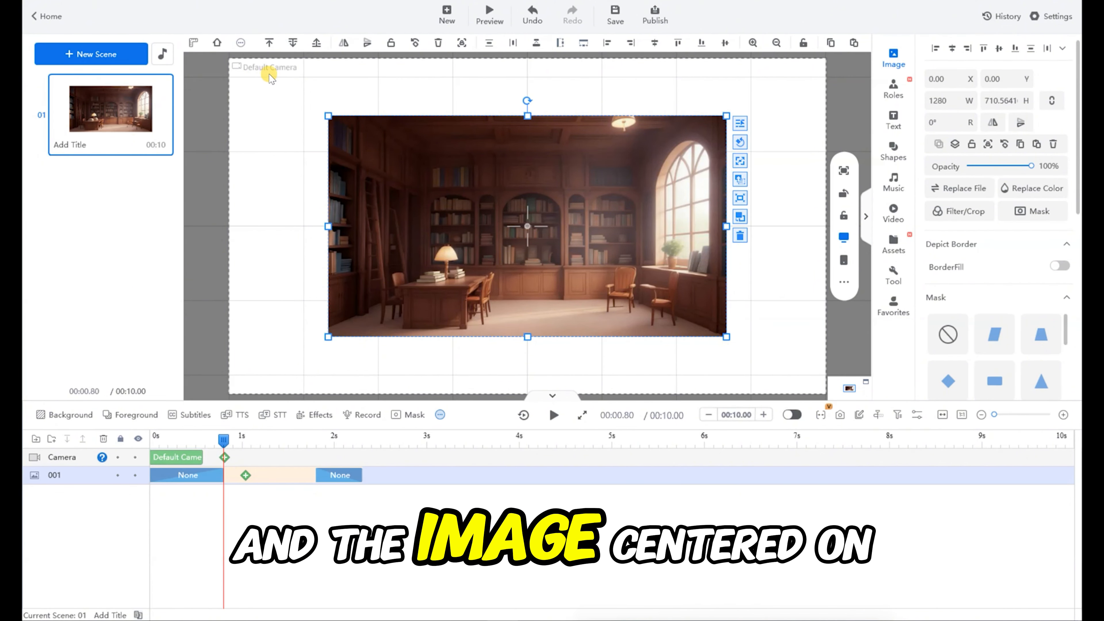
left_click(738, 161)
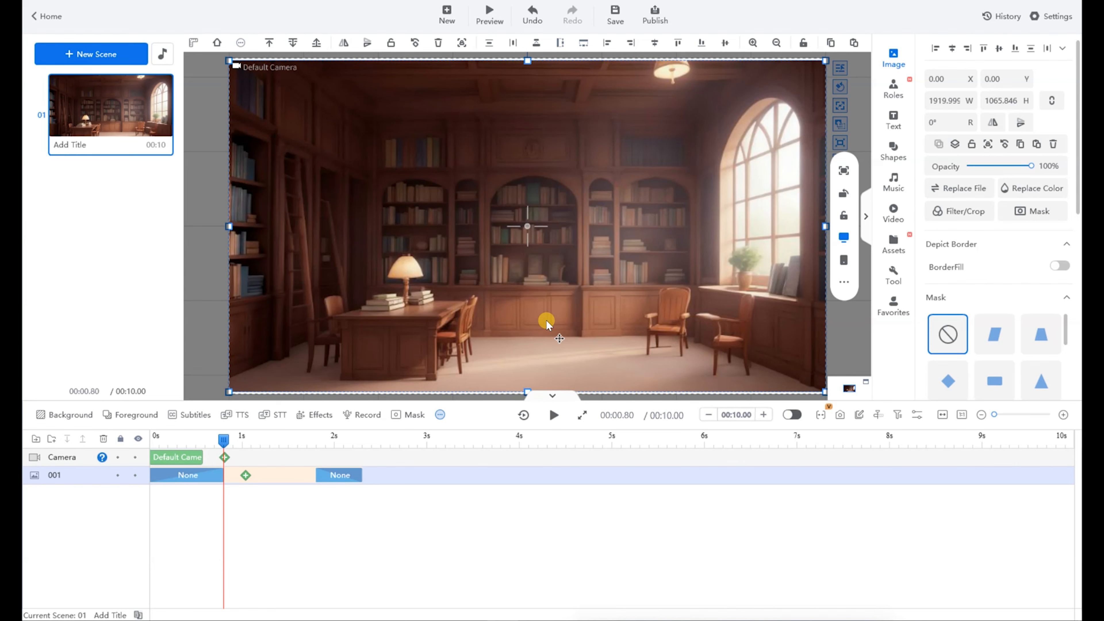
Stretch the library background image slightly past the camera frame on all four sides, to about 1962 by 1111.
scroll(541, 138, "down", 1)
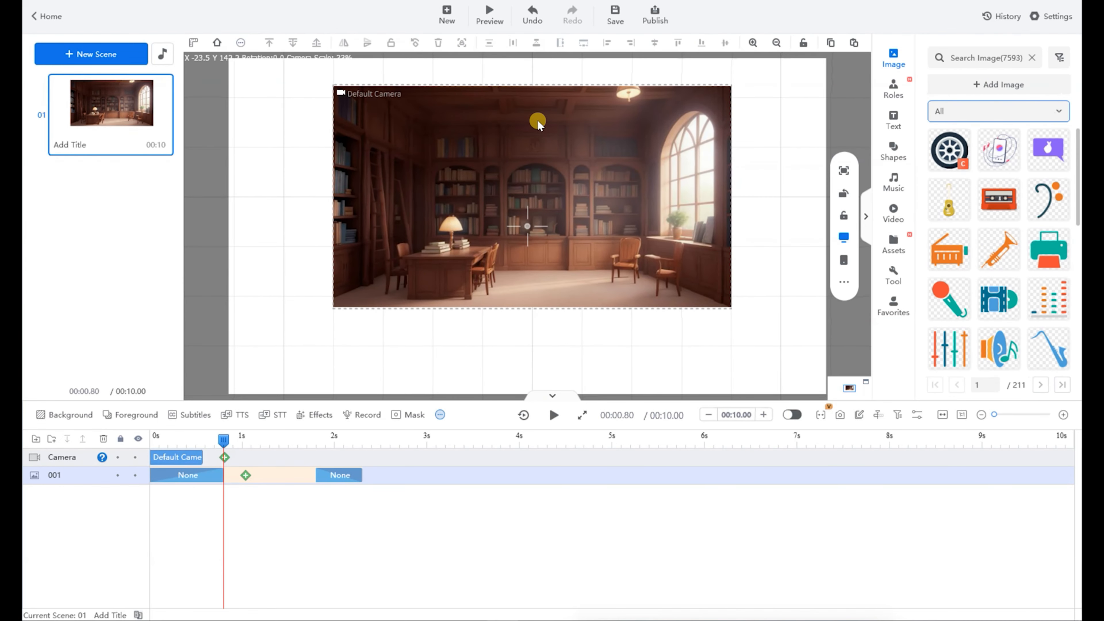
left_click(527, 142)
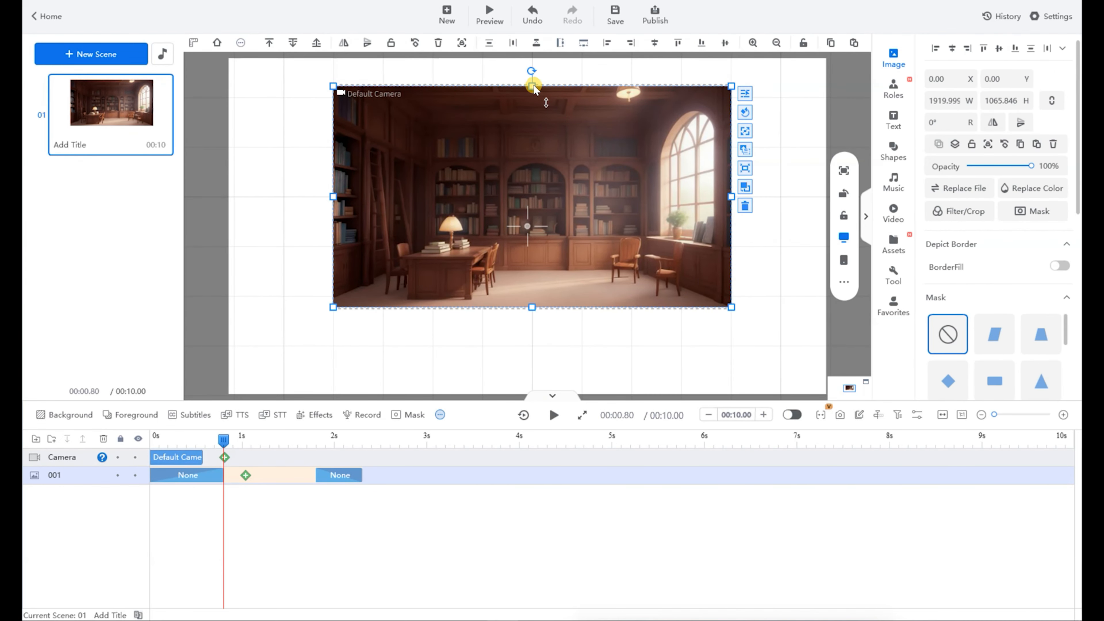
left_click_drag(534, 87, 536, 85)
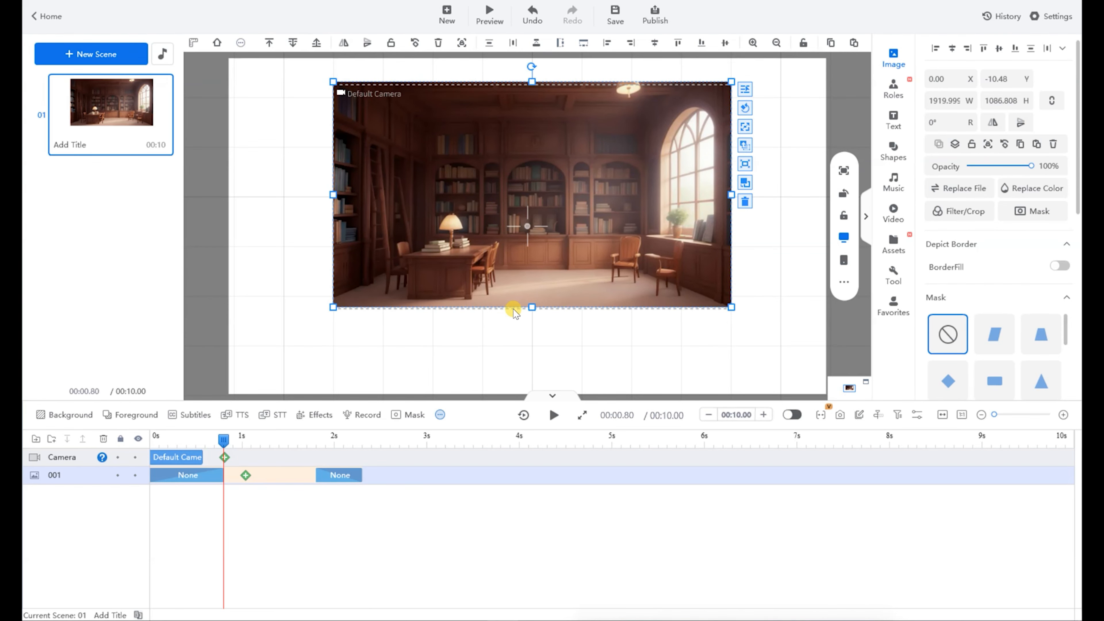
left_click_drag(532, 307, 534, 312)
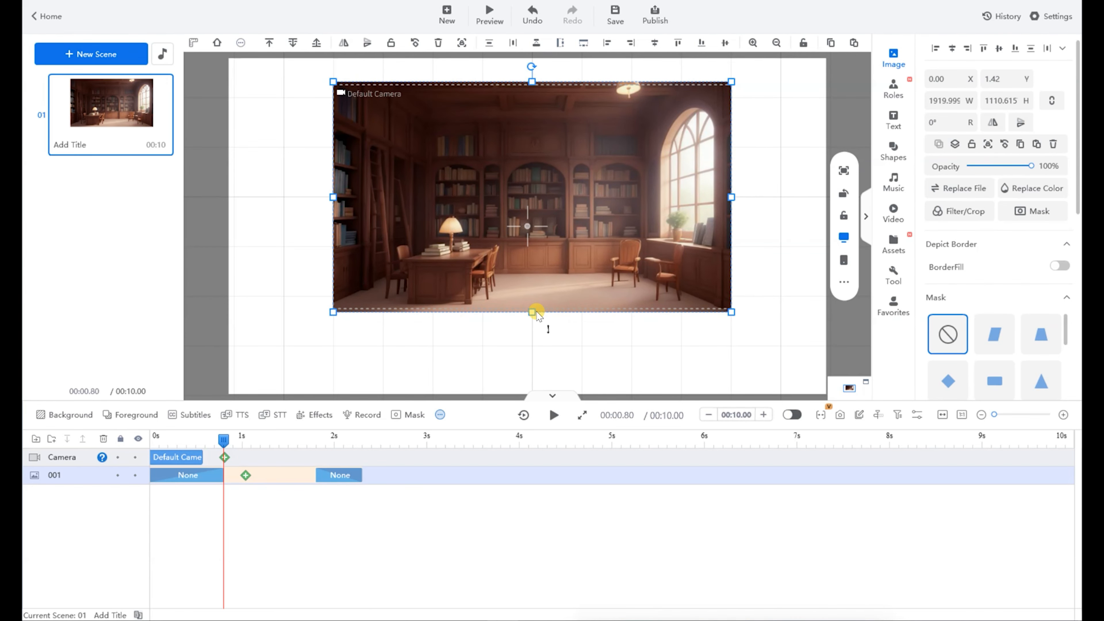
left_click_drag(733, 194, 735, 196)
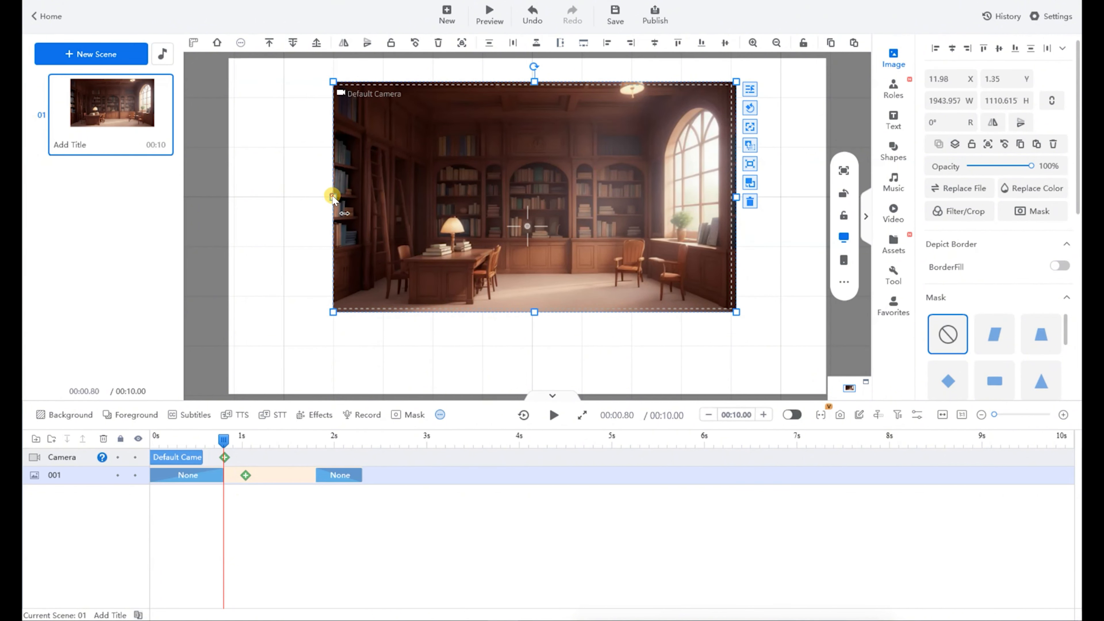
left_click_drag(333, 197, 329, 198)
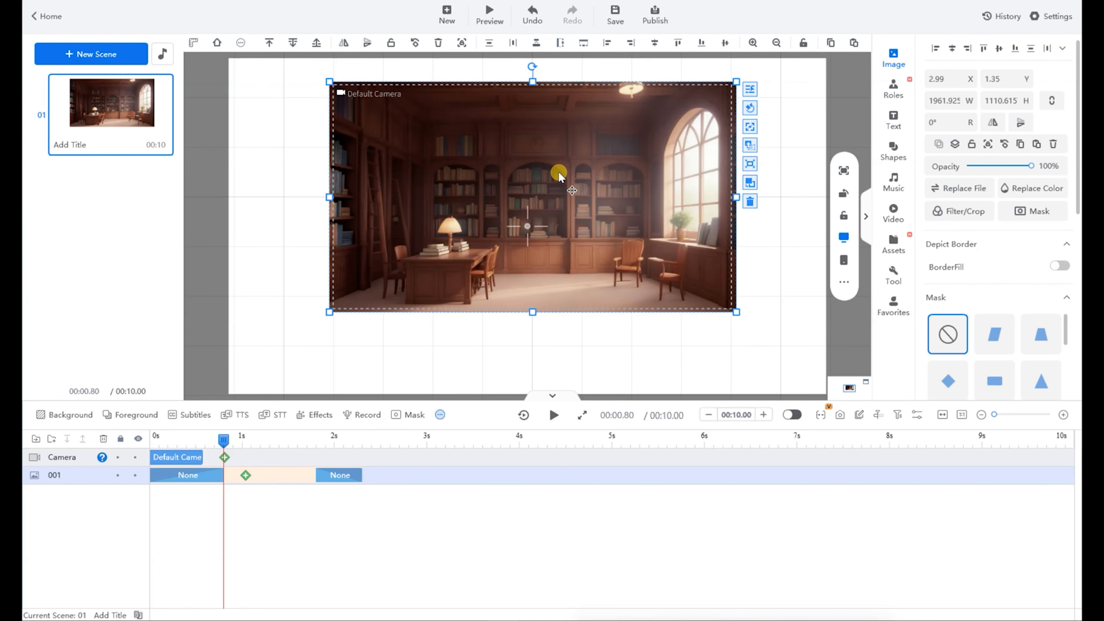
Move the background image to about X -25, Y 133 and the default camera to about X -21, Y 139 so the image covers the camera frame.
left_click_drag(558, 172, 557, 199)
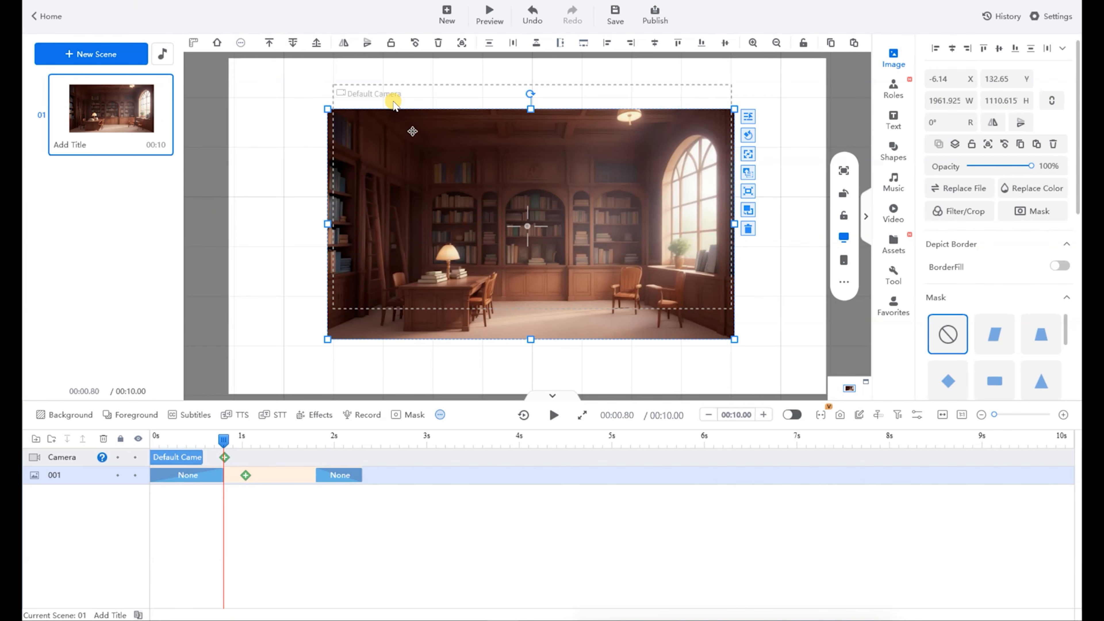
left_click_drag(347, 92, 341, 121)
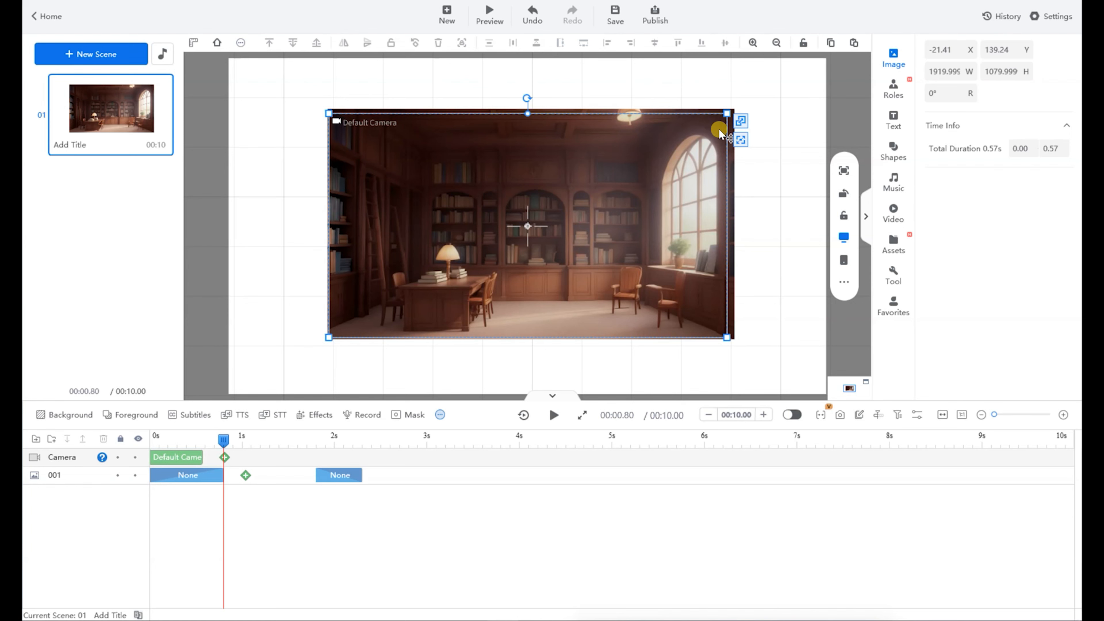
left_click(730, 180)
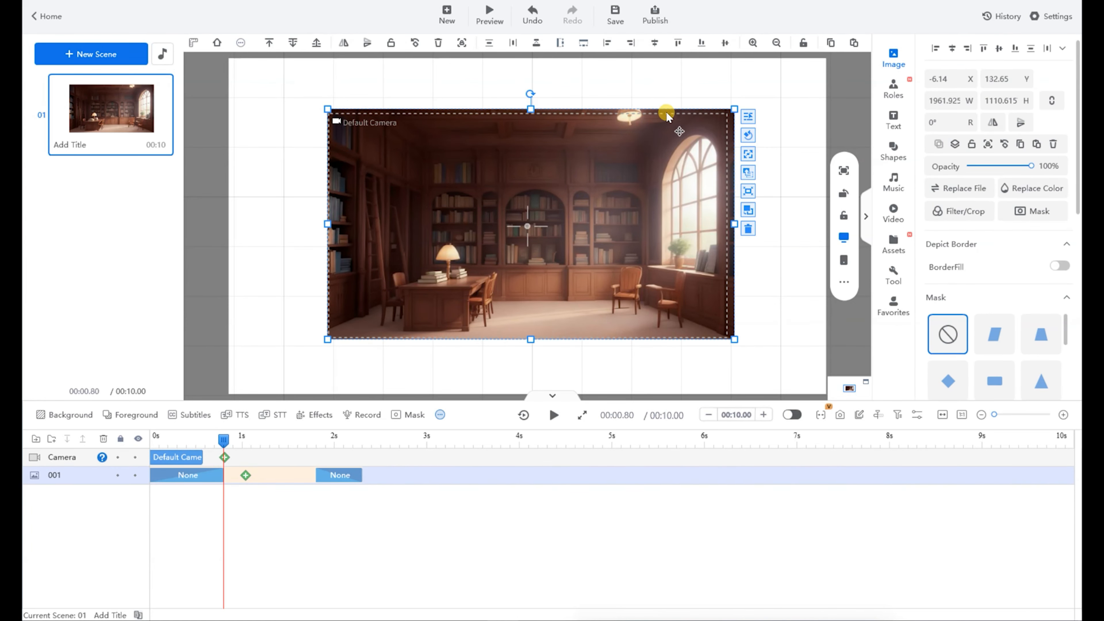
left_click_drag(634, 190, 631, 187)
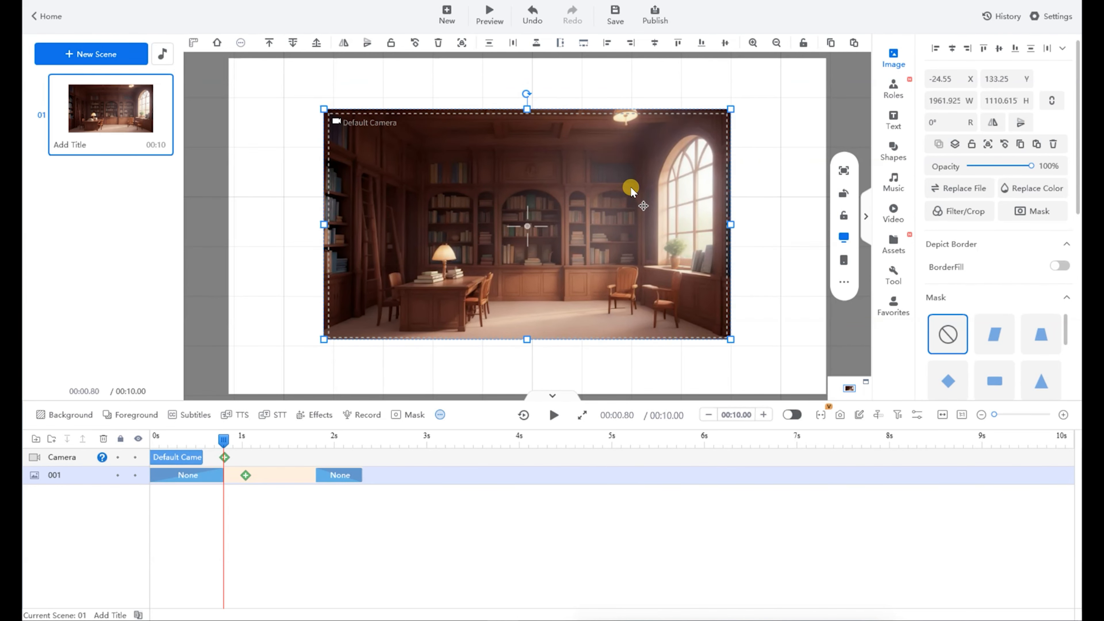
Nudge the library background to about X -22, Y 133 and locate its entrance and exit effect segments on the timeline.
left_click_drag(630, 186, 631, 187)
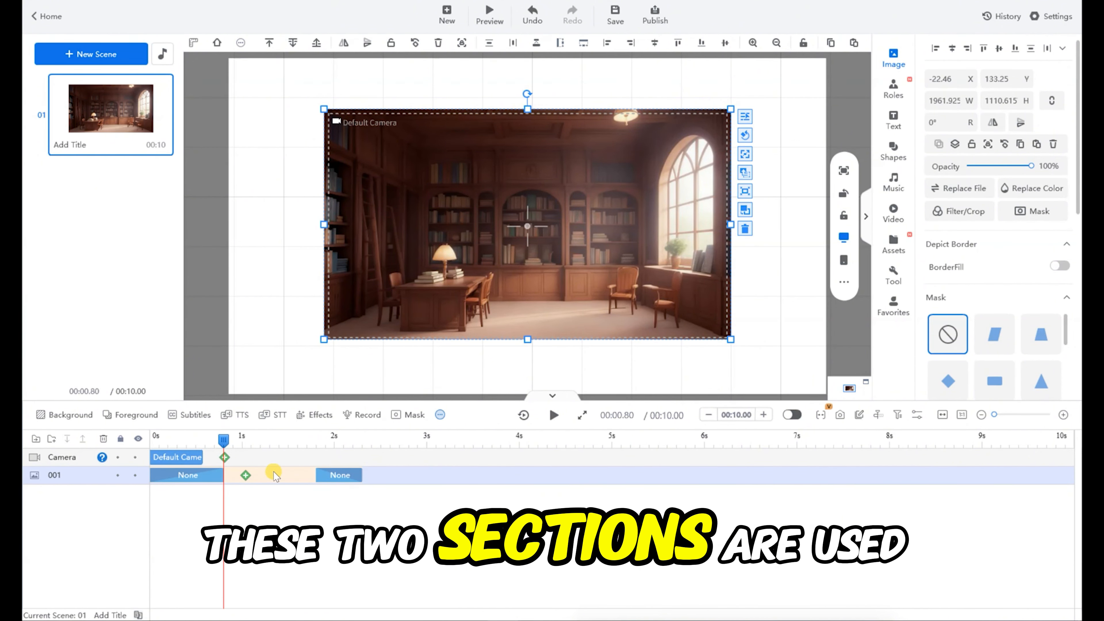
left_click(189, 476)
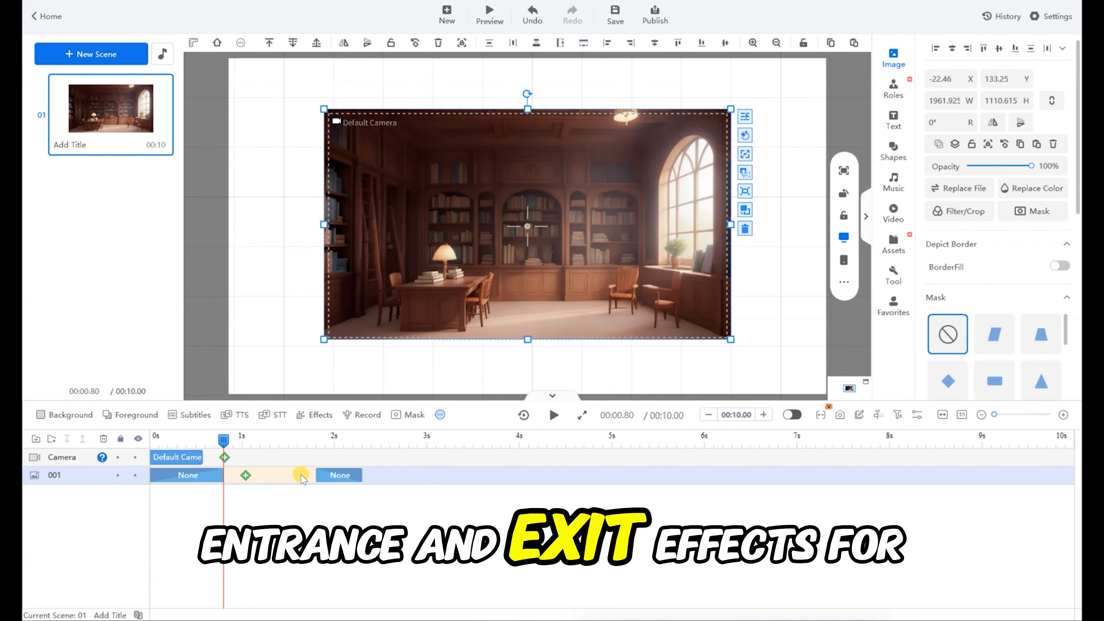
left_click(328, 477)
left_click(222, 490)
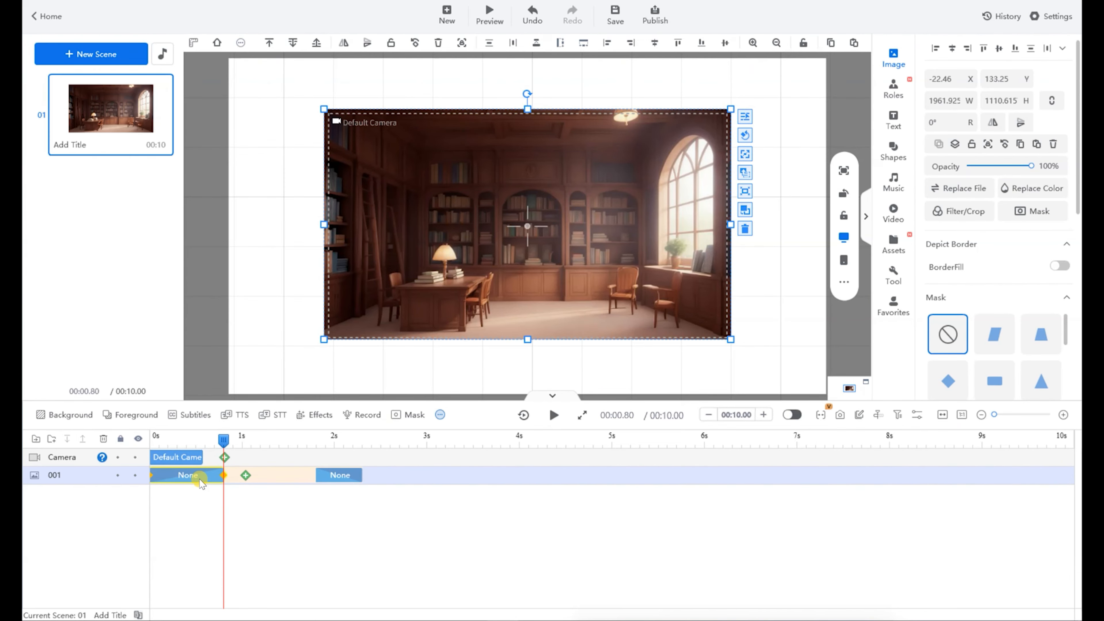
left_click(326, 477)
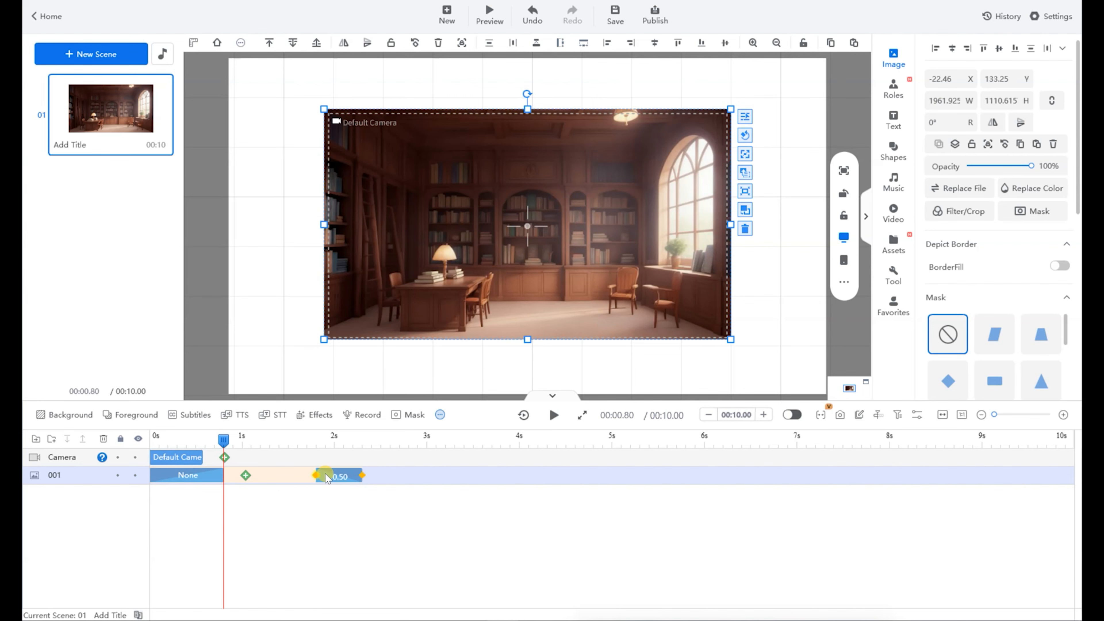
left_click(339, 476)
left_click(193, 483)
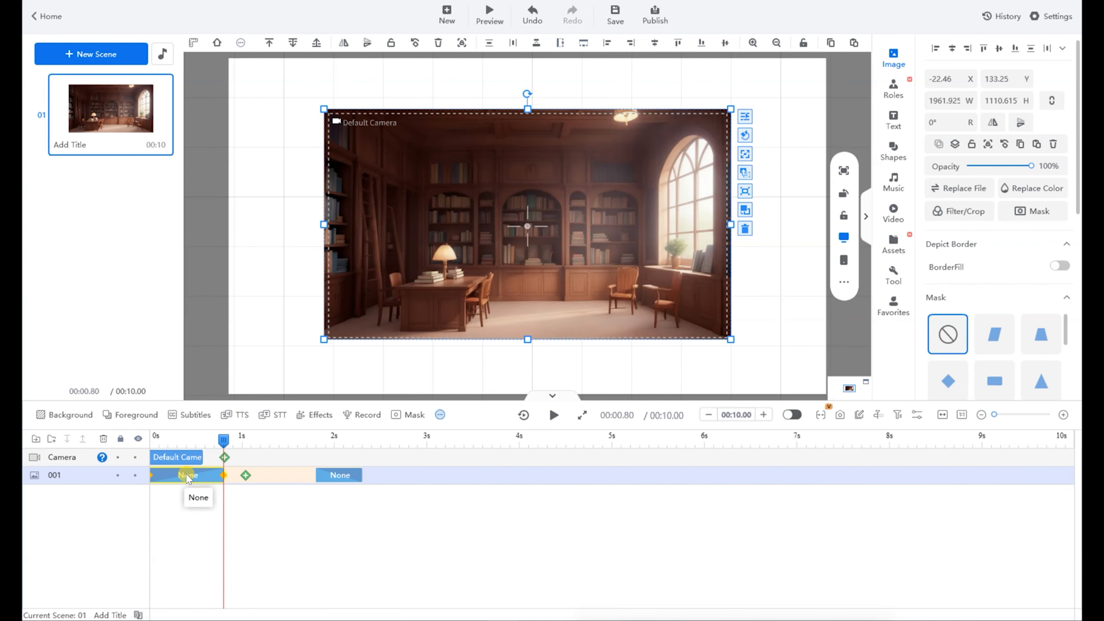
Examine the entrance effects available for image 001, from Special to Gradient, without applying one.
double_click(187, 475)
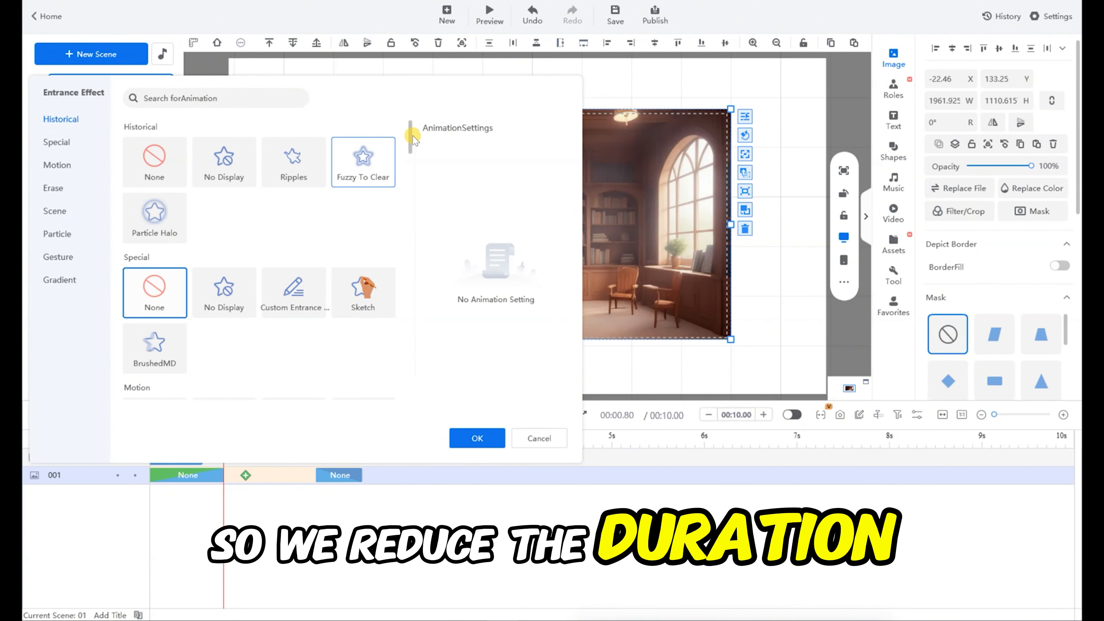
scroll(410, 143, "down", 10)
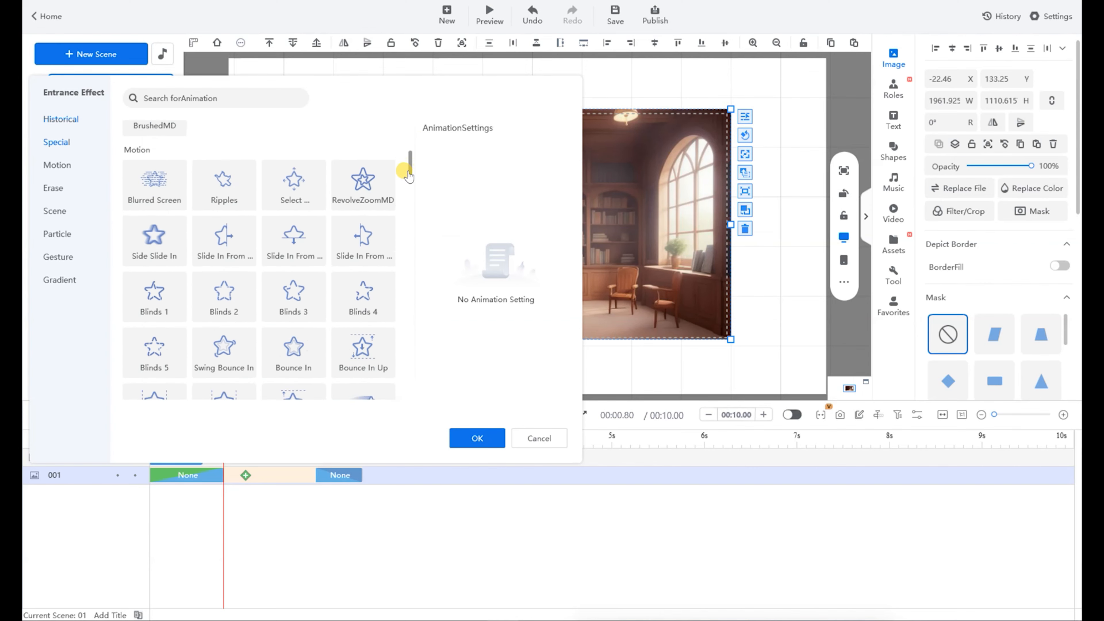
scroll(397, 224, "down", 10)
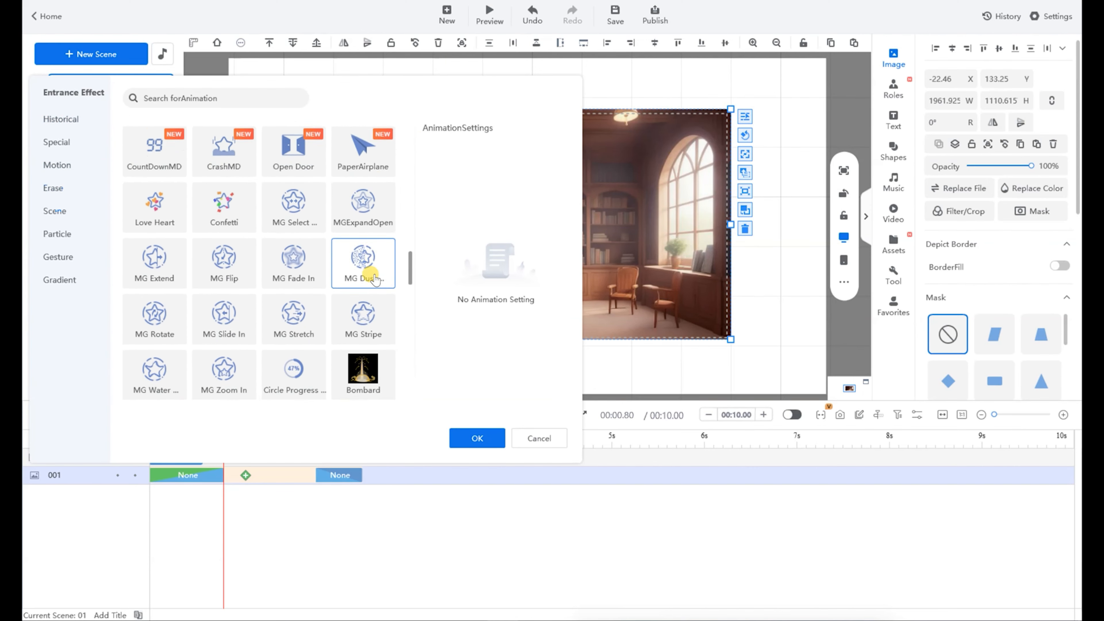
scroll(363, 310, "down", 8)
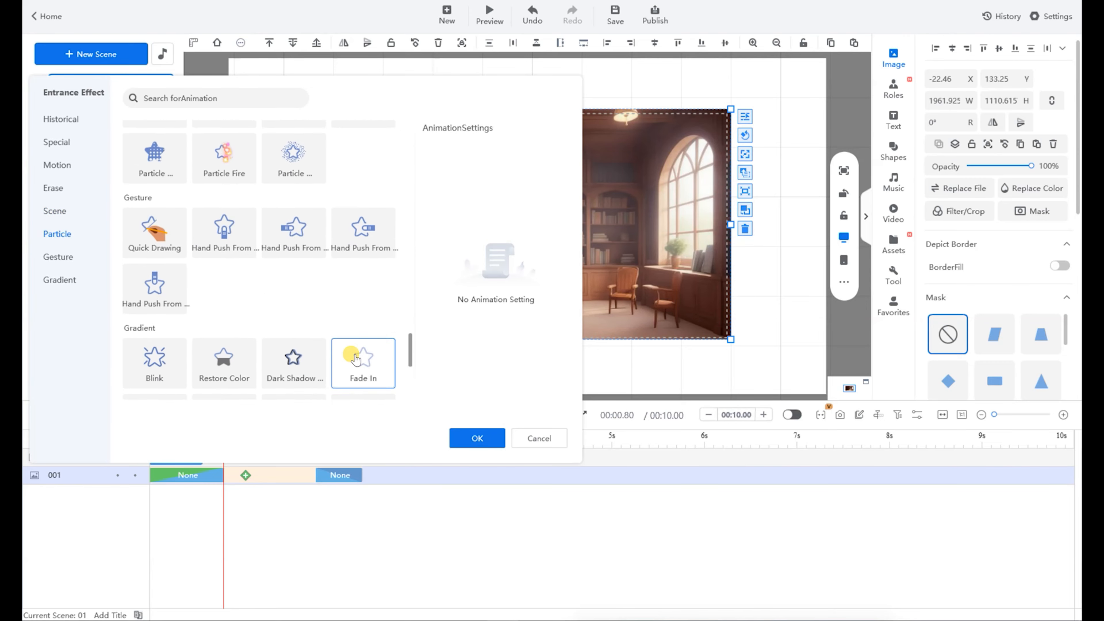
scroll(382, 269, "up", 10)
left_click_drag(410, 283, 412, 118)
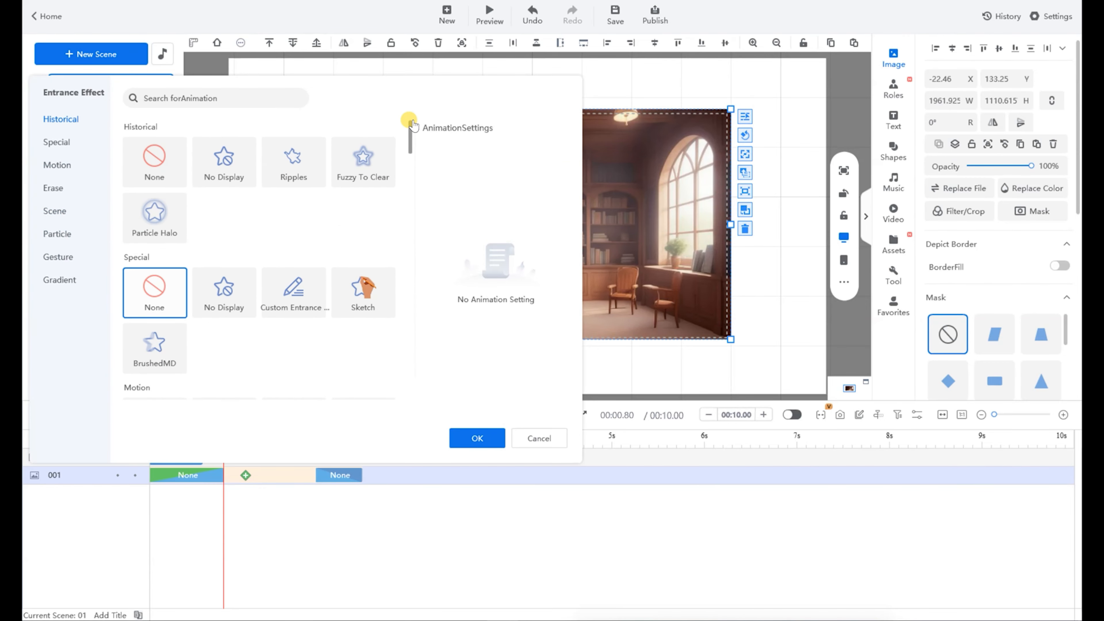
left_click(537, 440)
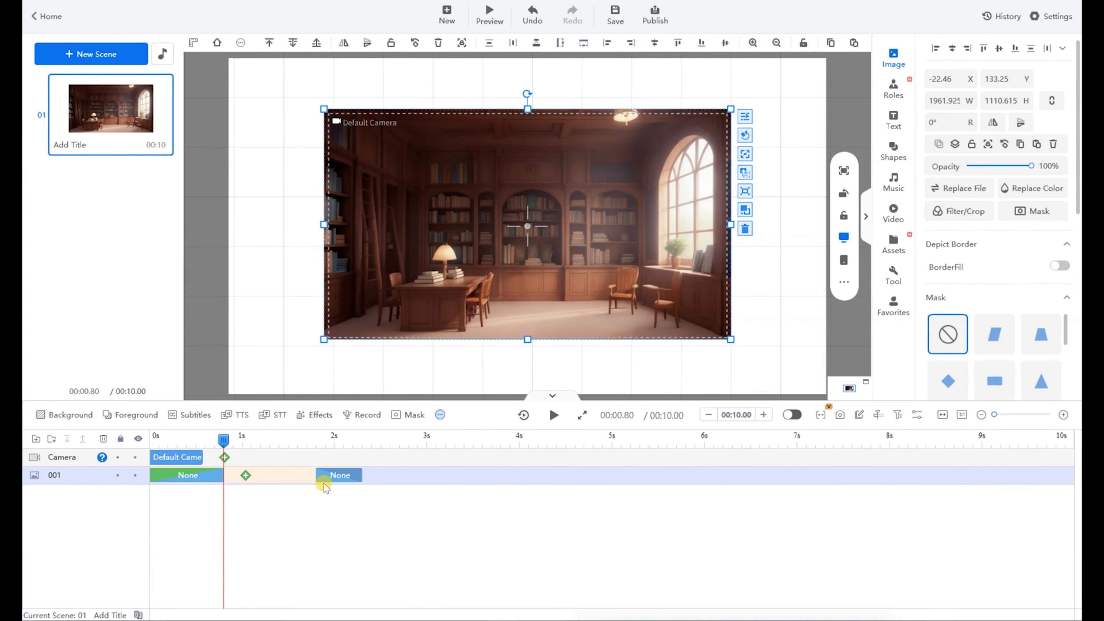
Examine the exit effects available for image 001 without applying one.
double_click(340, 476)
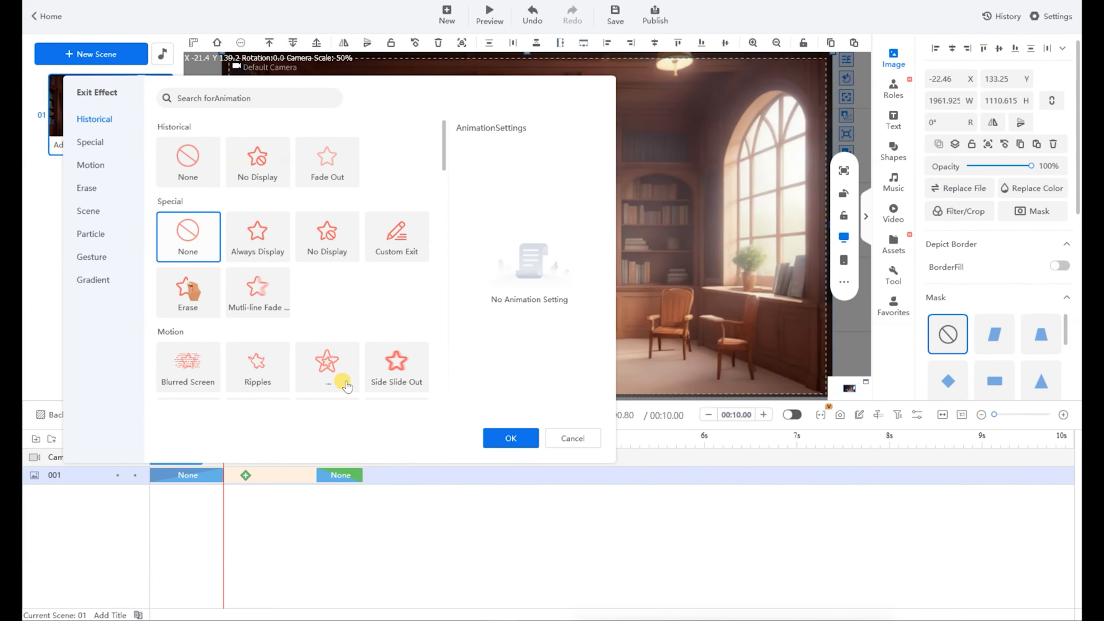
mouse_move(443, 143)
left_mouse_down()
mouse_move(425, 178)
mouse_move(401, 345)
mouse_move(451, 133)
left_mouse_up()
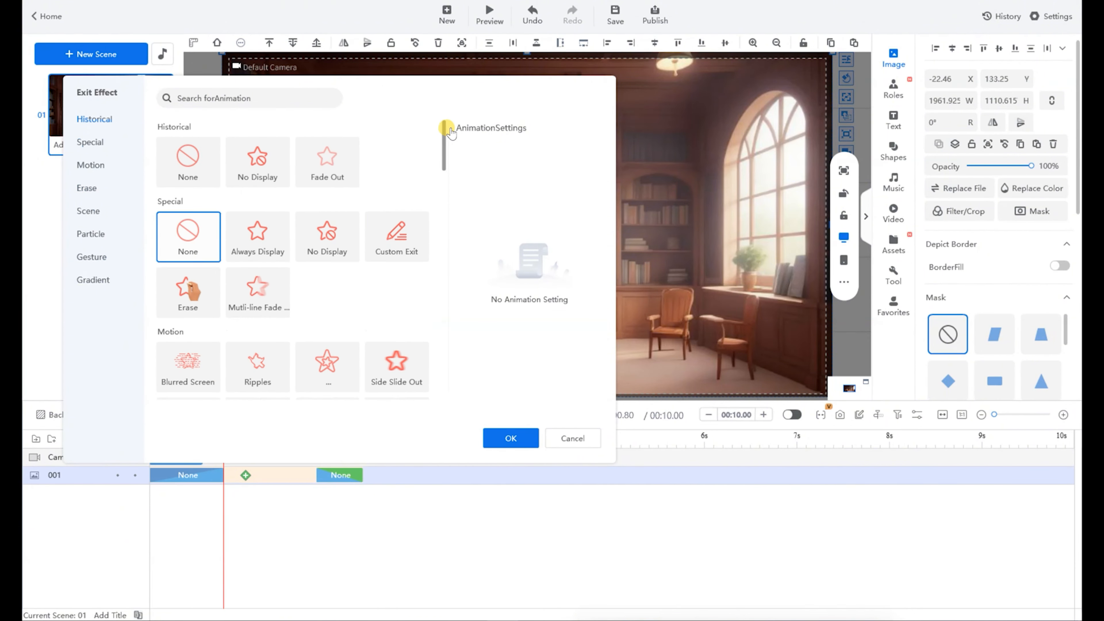
left_click(564, 439)
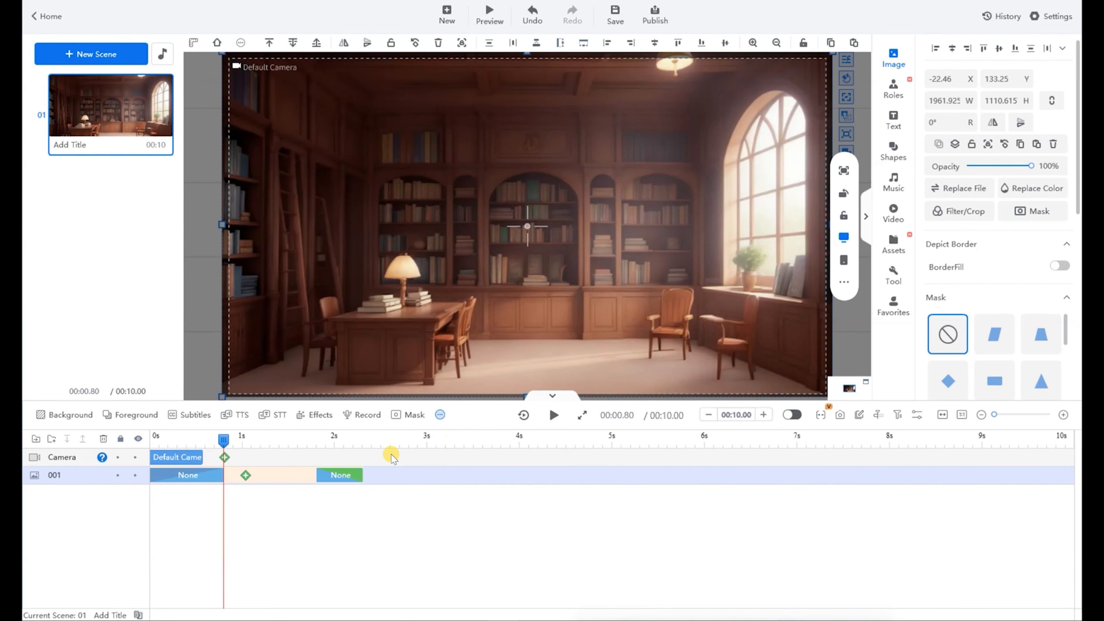
Shorten both the entrance and exit effect segments of image 001 to a small fraction of a second.
left_click(209, 478)
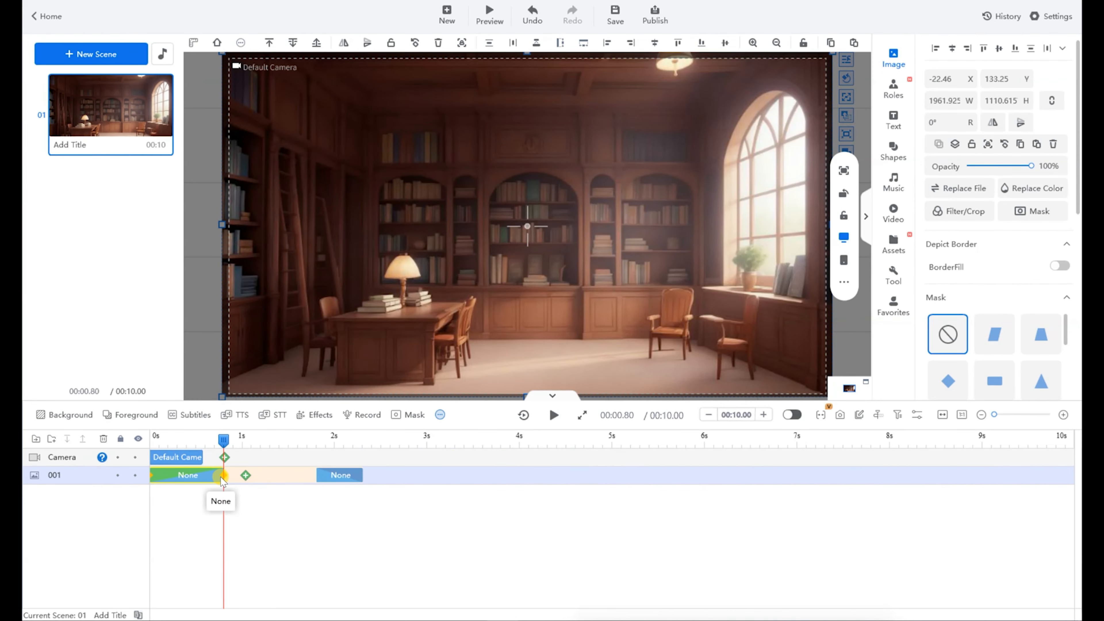
left_click_drag(223, 477, 162, 477)
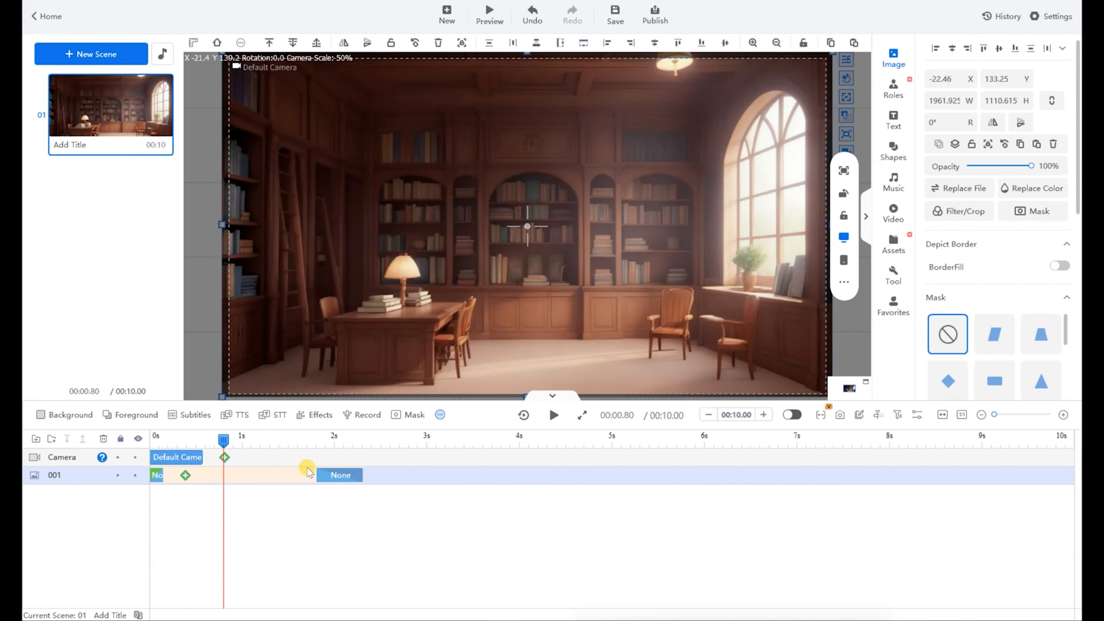
left_click(318, 476)
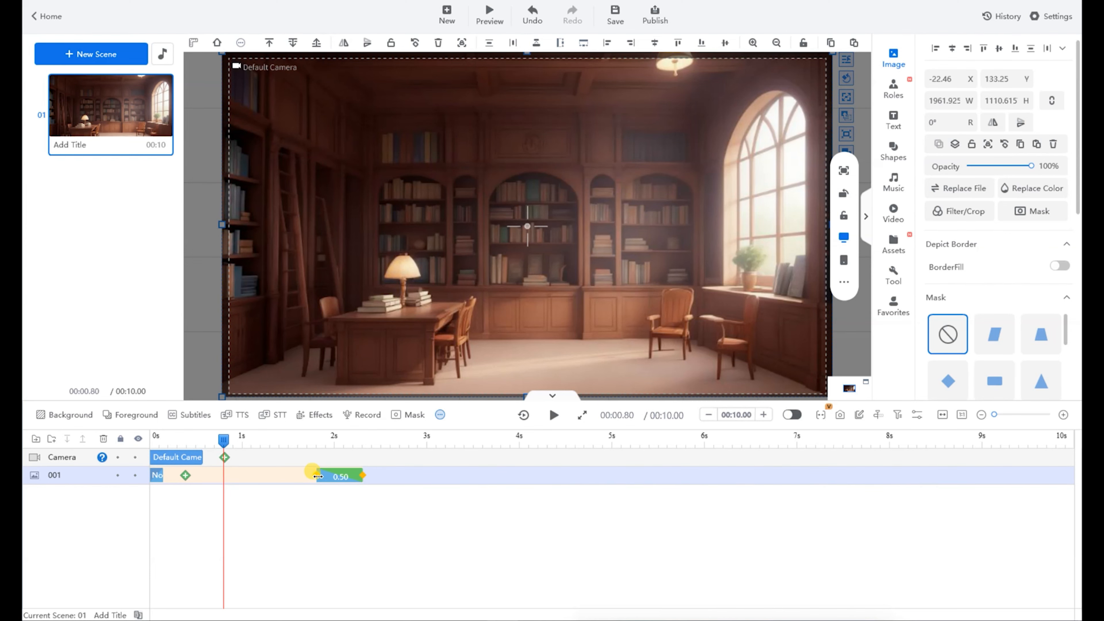
left_click_drag(318, 476, 343, 476)
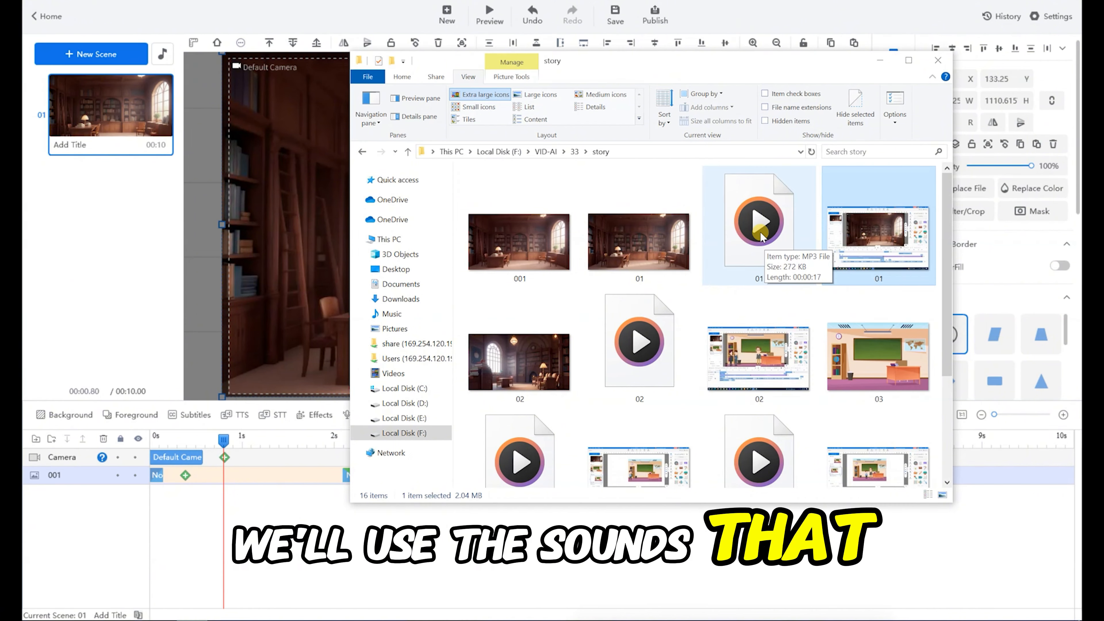
Add the audio file 01 from the story folder, extending the scene to fit, and place its track below image 001.
left_click_drag(760, 237, 160, 556)
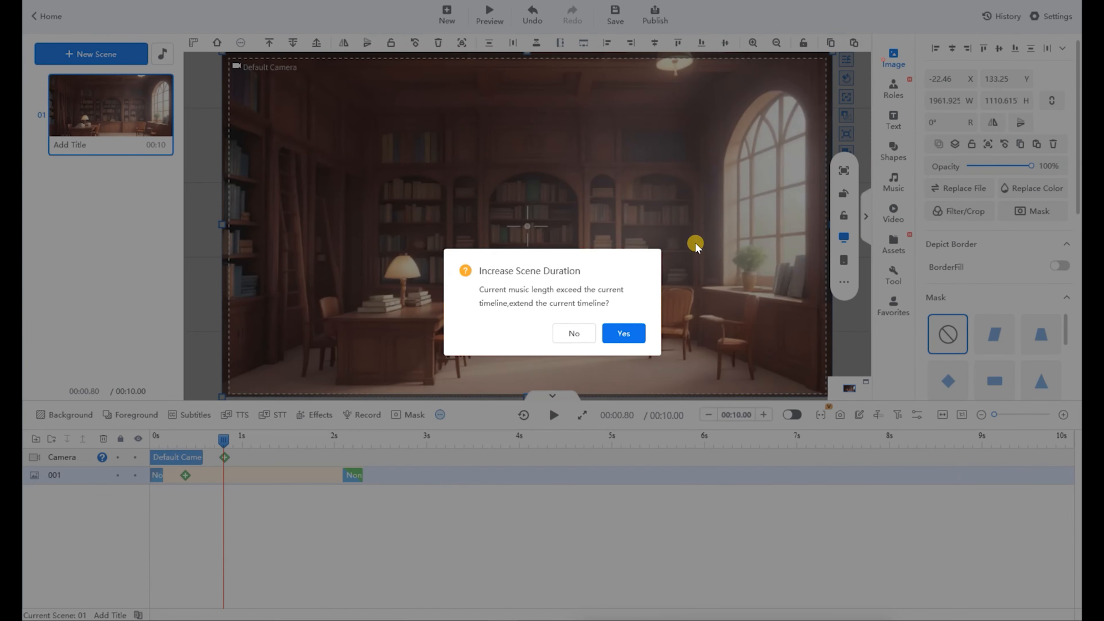
left_click(881, 59)
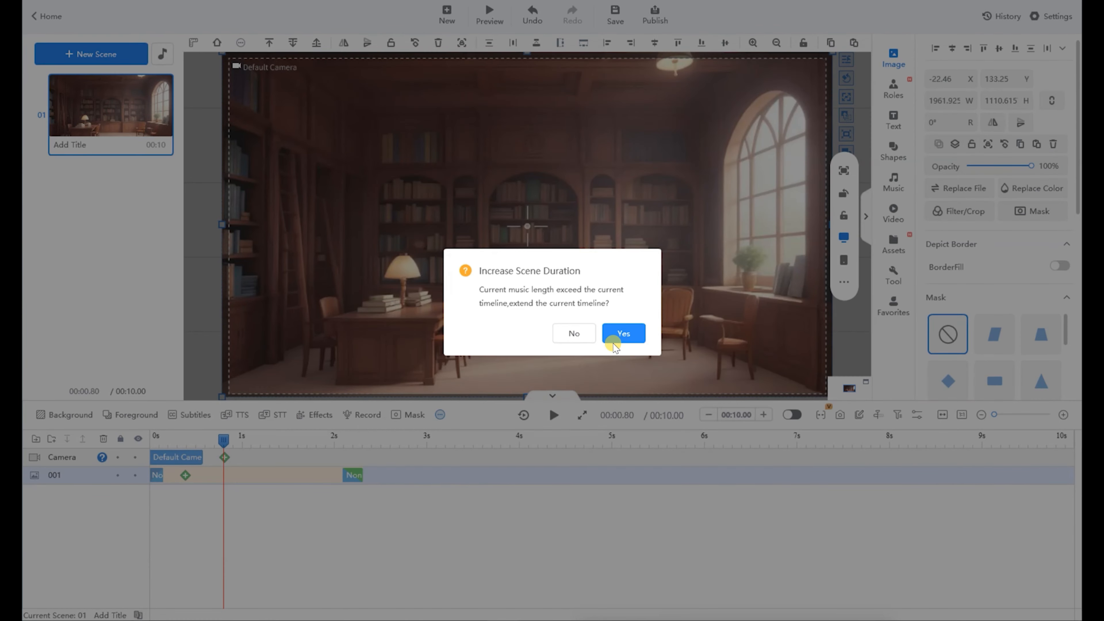
left_click(618, 338)
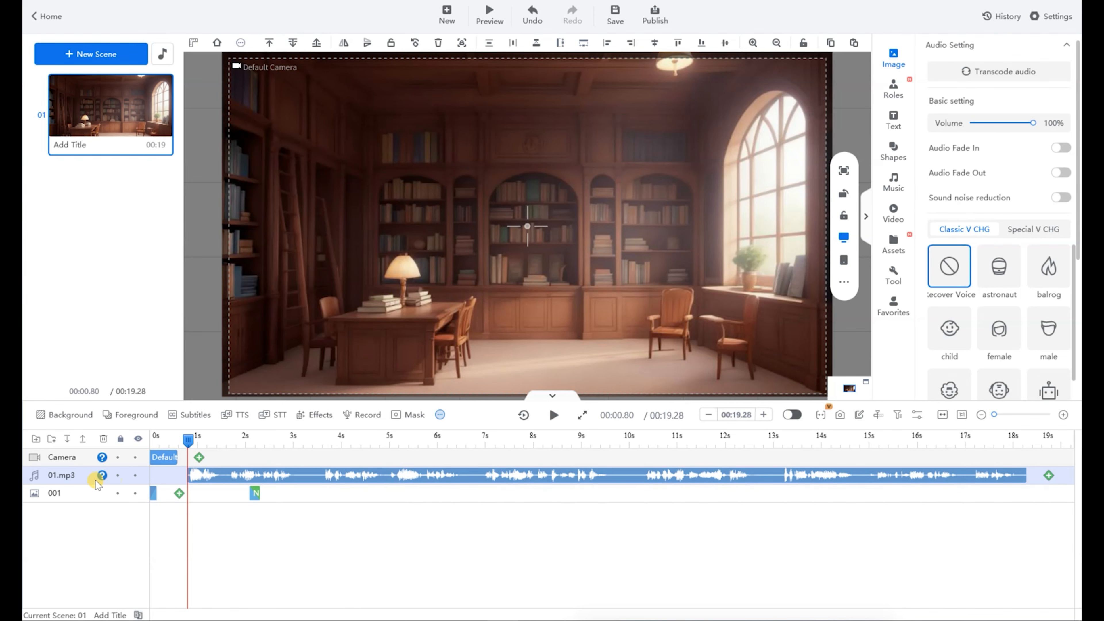
left_click_drag(83, 476, 74, 509)
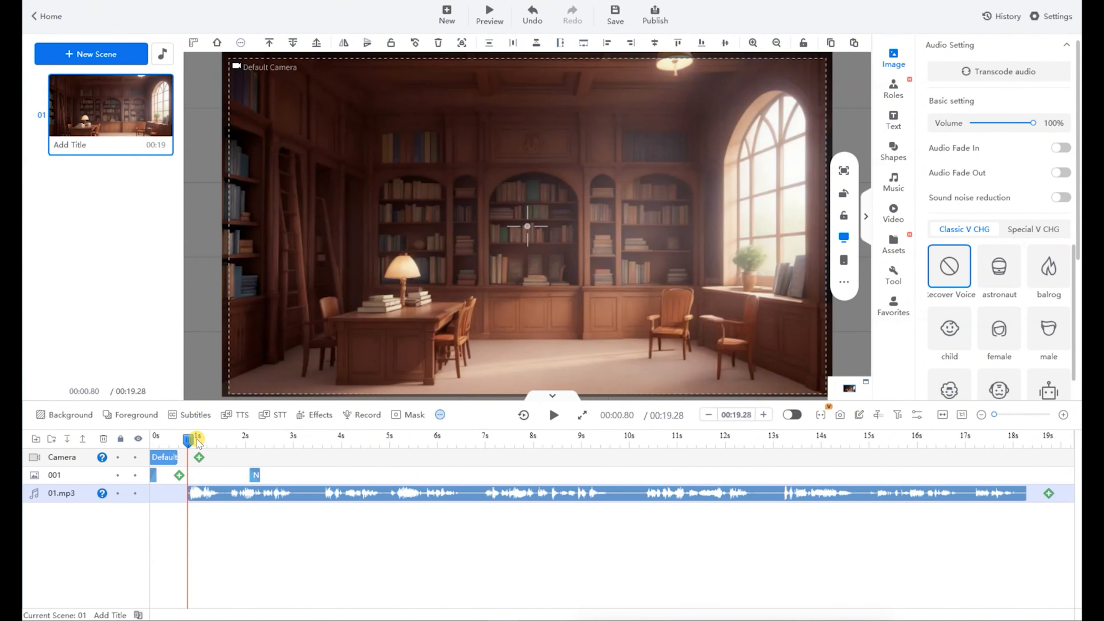
Shift the 01.mp3 clip to start at 0 s and set the scene duration to 17.48 seconds.
left_click_drag(188, 439, 138, 436)
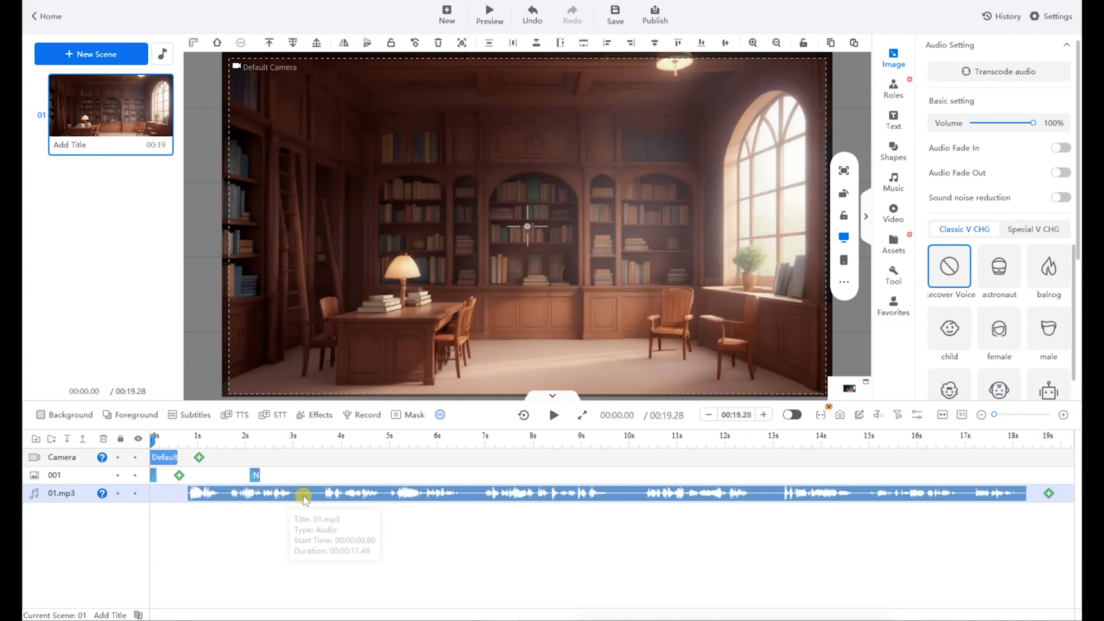
left_click_drag(303, 495, 266, 492)
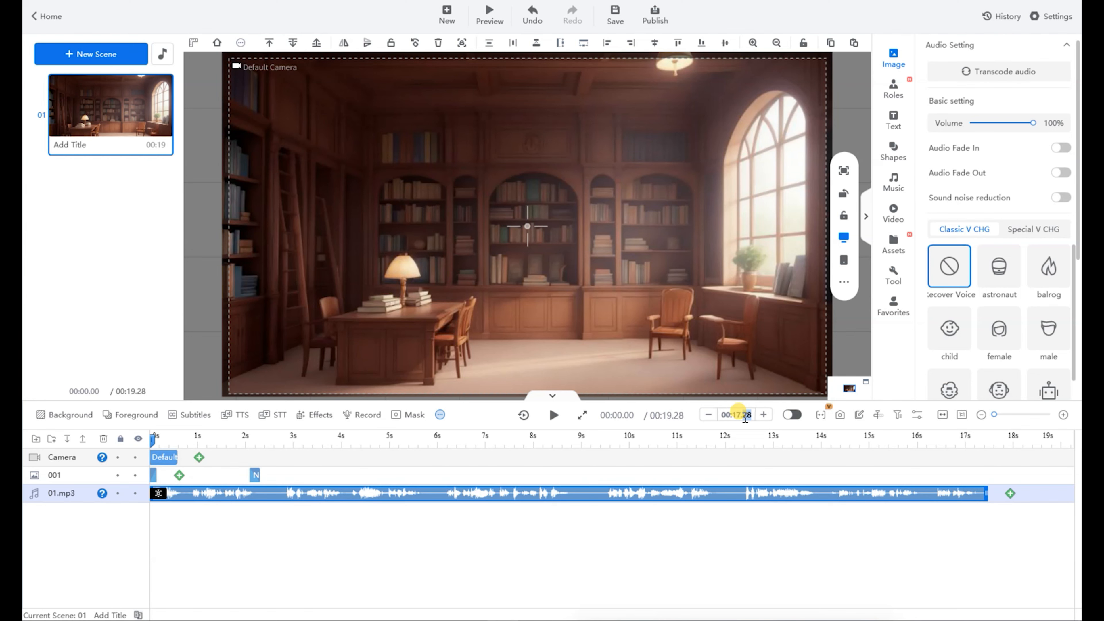
key("Return")
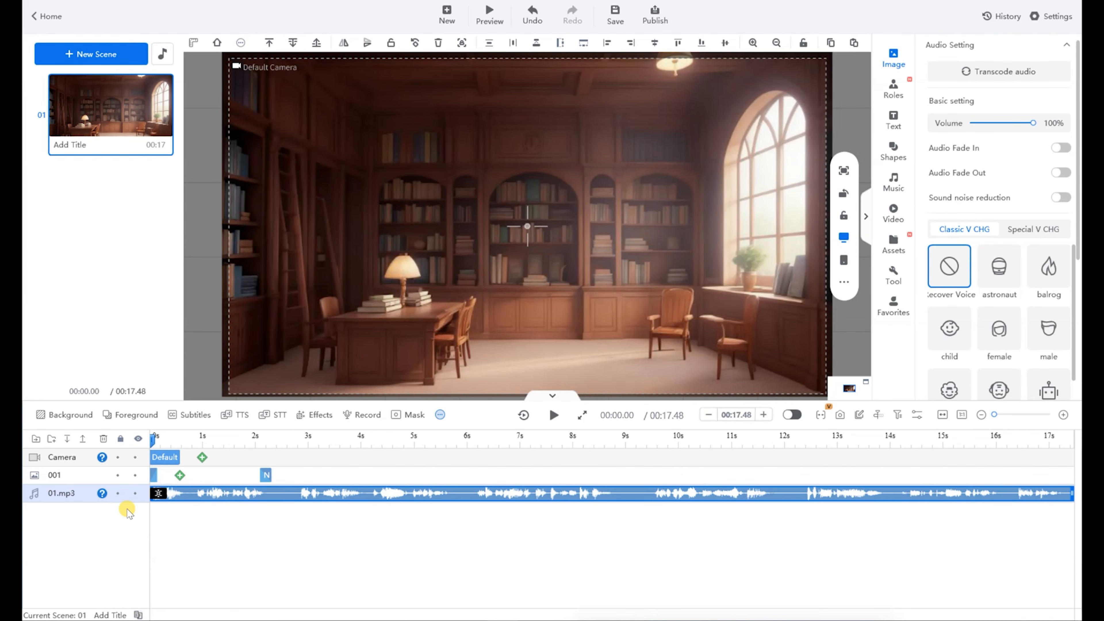
Move the exit effect of image 001 to the end of the scene so the background spans the whole audio.
left_click_drag(152, 440, 138, 466)
left_click(267, 475)
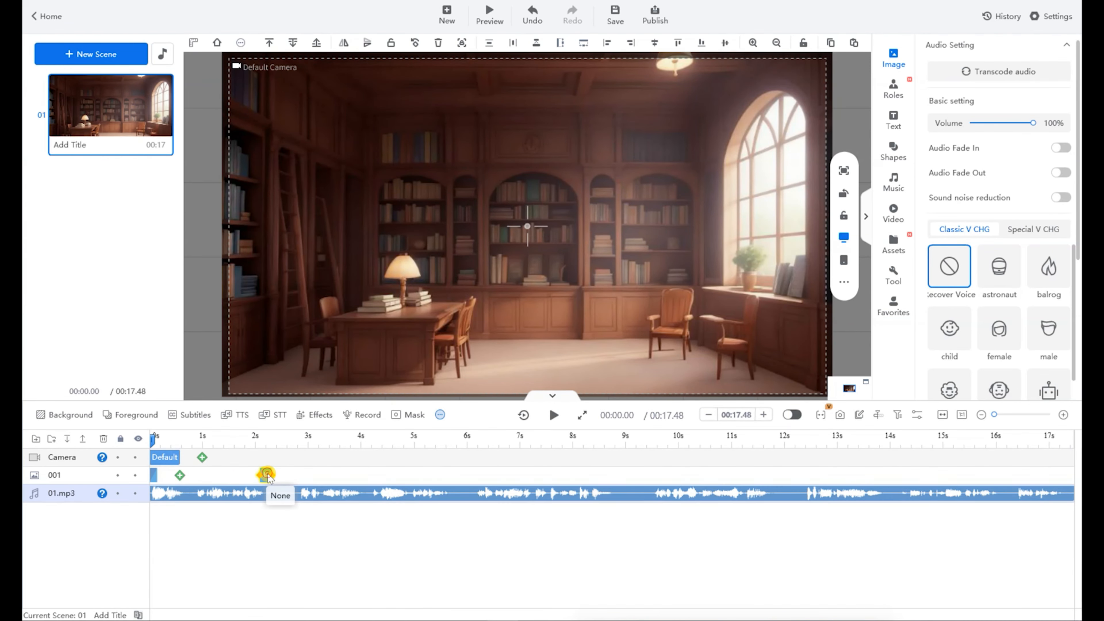
left_click_drag(266, 475, 1068, 456)
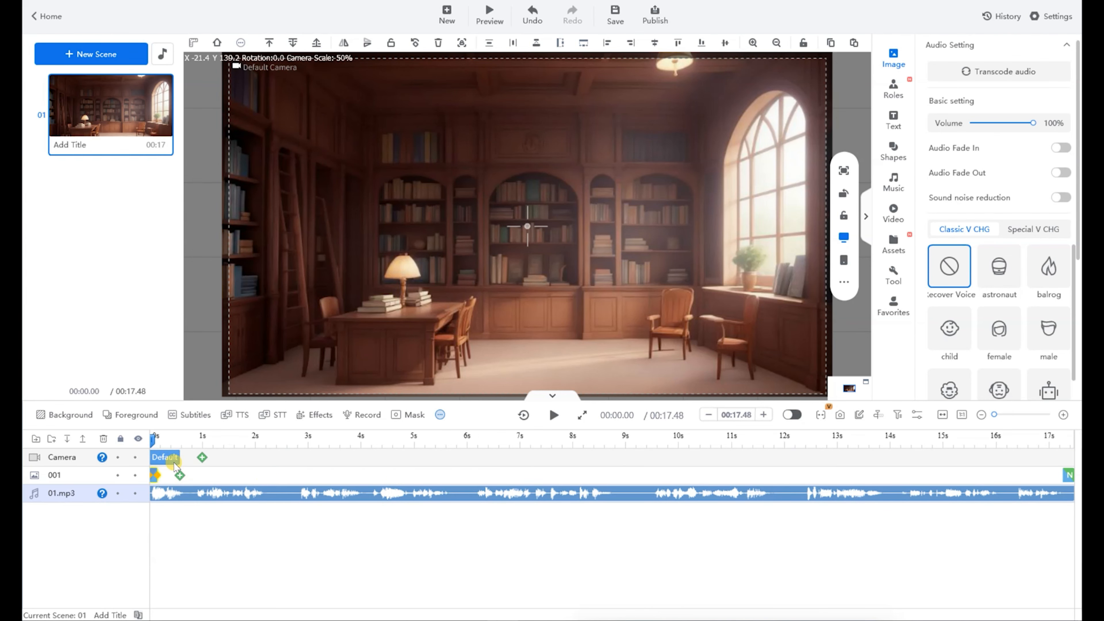
left_click(152, 440)
left_click_drag(170, 448, 756, 479)
left_click_drag(757, 522, 138, 552)
Browse the official single roles and open the actions of the white-haired Mathematician character.
scroll(583, 289, "down", 3)
scroll(584, 290, "down", 1)
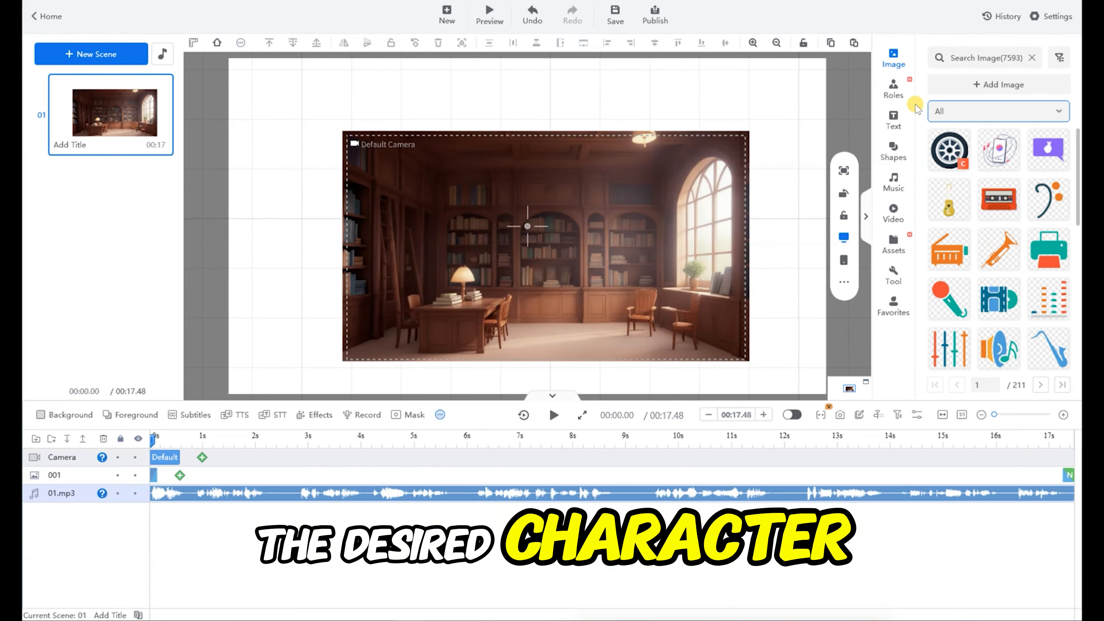
left_click(894, 92)
left_click(1002, 131)
scroll(1018, 169, "down", 2)
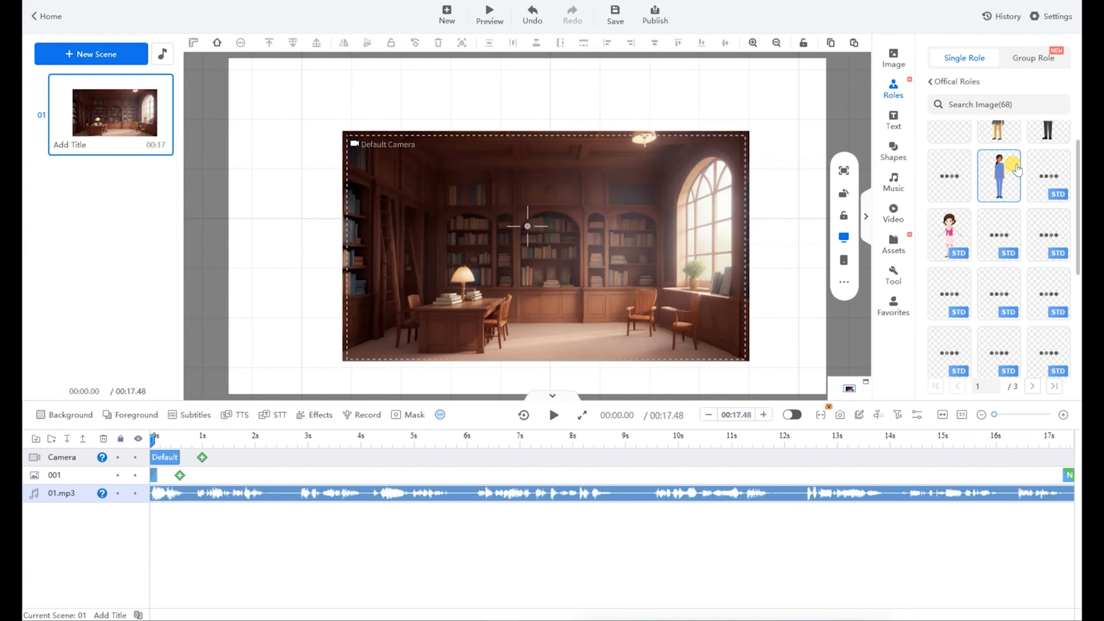
scroll(1017, 169, "down", 3)
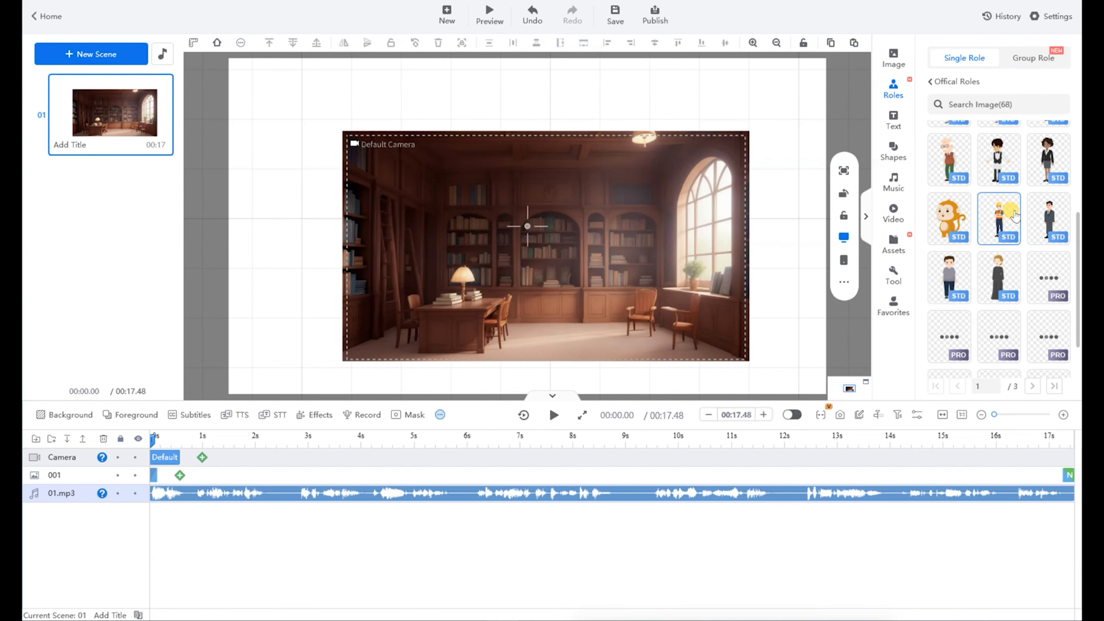
scroll(1015, 216, "up", 3)
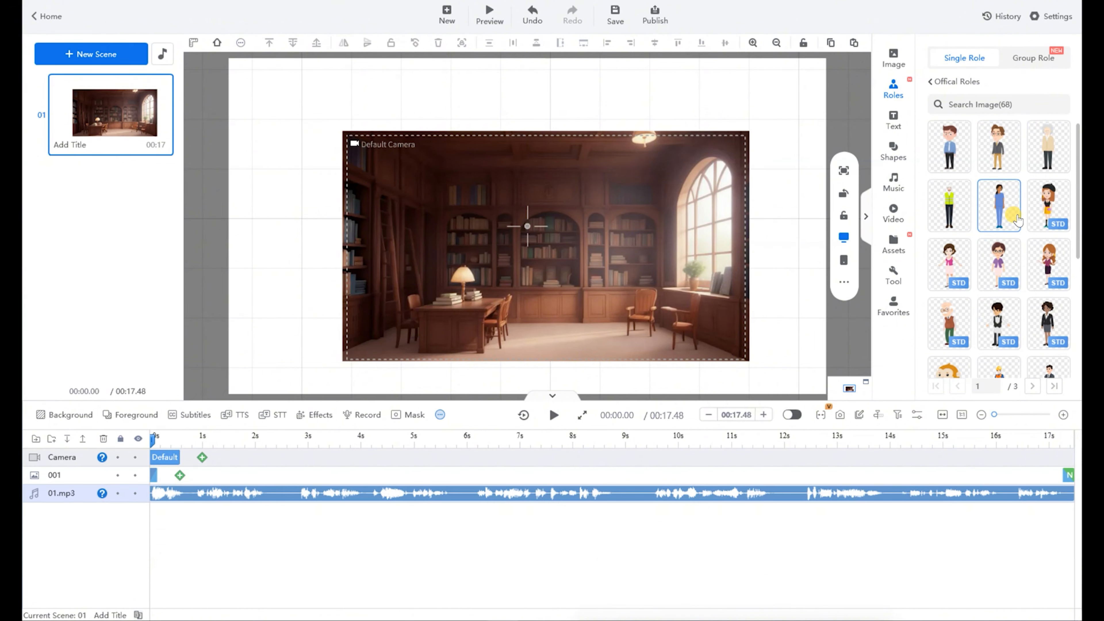
left_click(1051, 150)
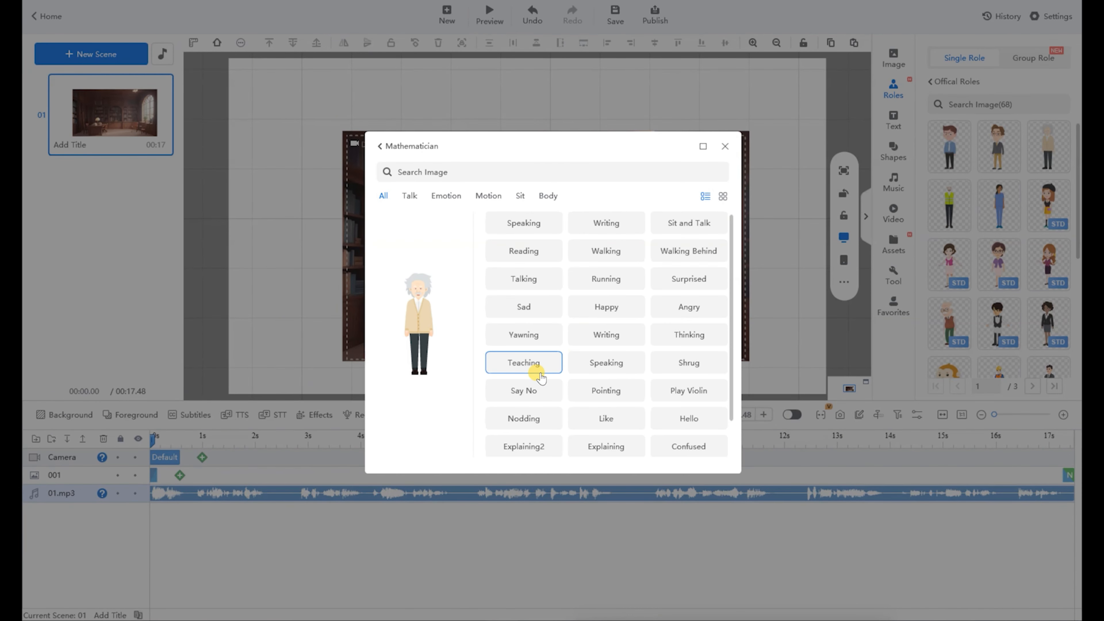
Preview the Mathematician's sitting actions Writing, Sit and Talk, and Reading.
left_click(520, 196)
left_click(524, 224)
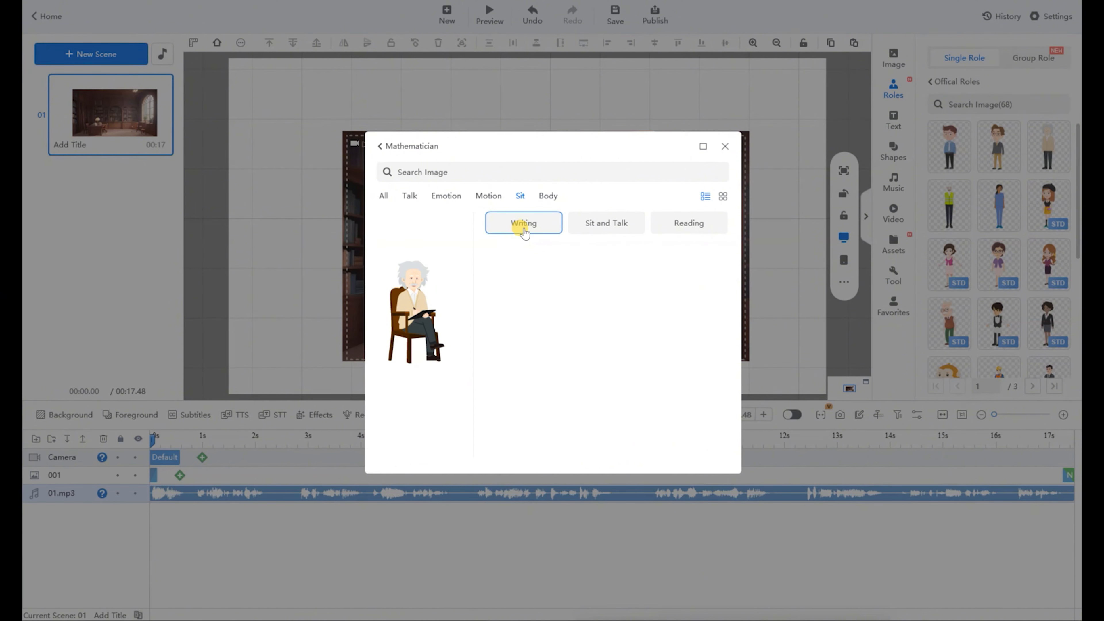
left_click(592, 225)
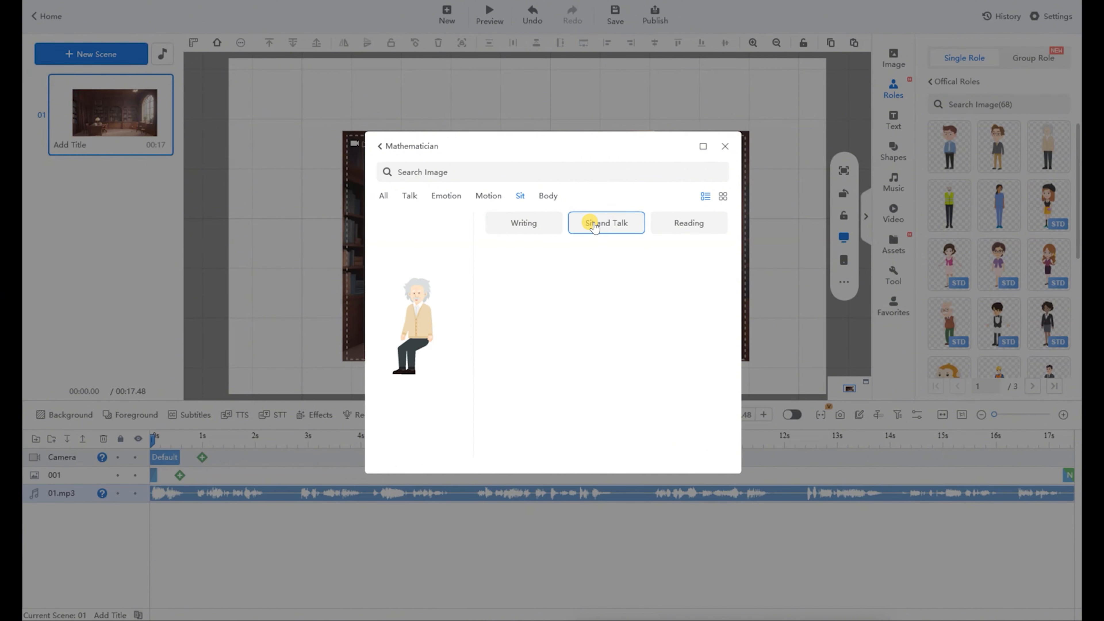
left_click(678, 224)
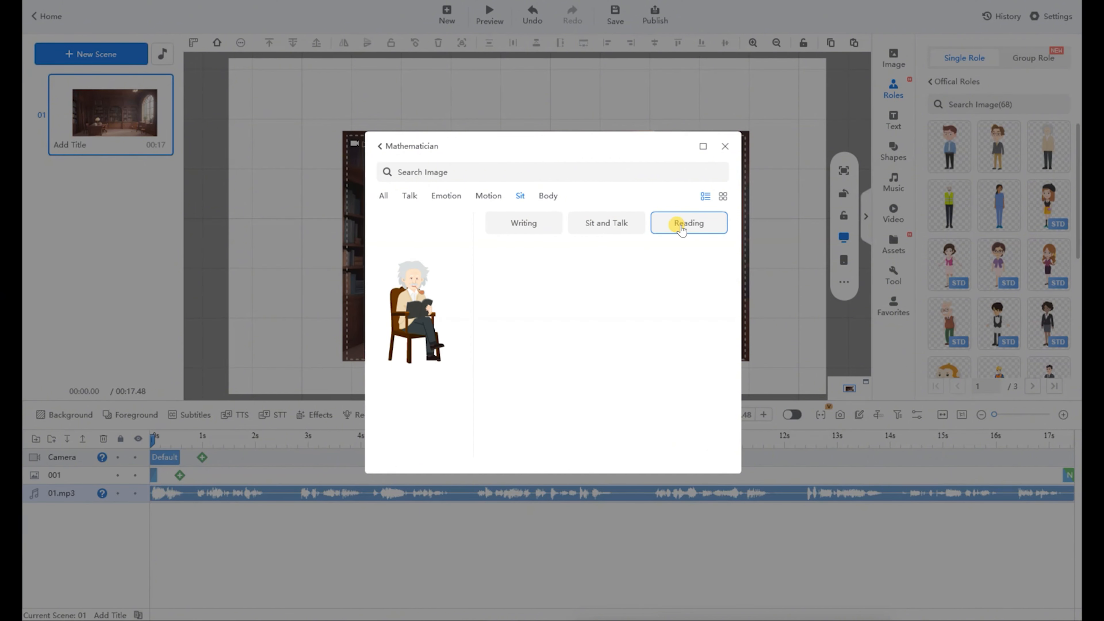
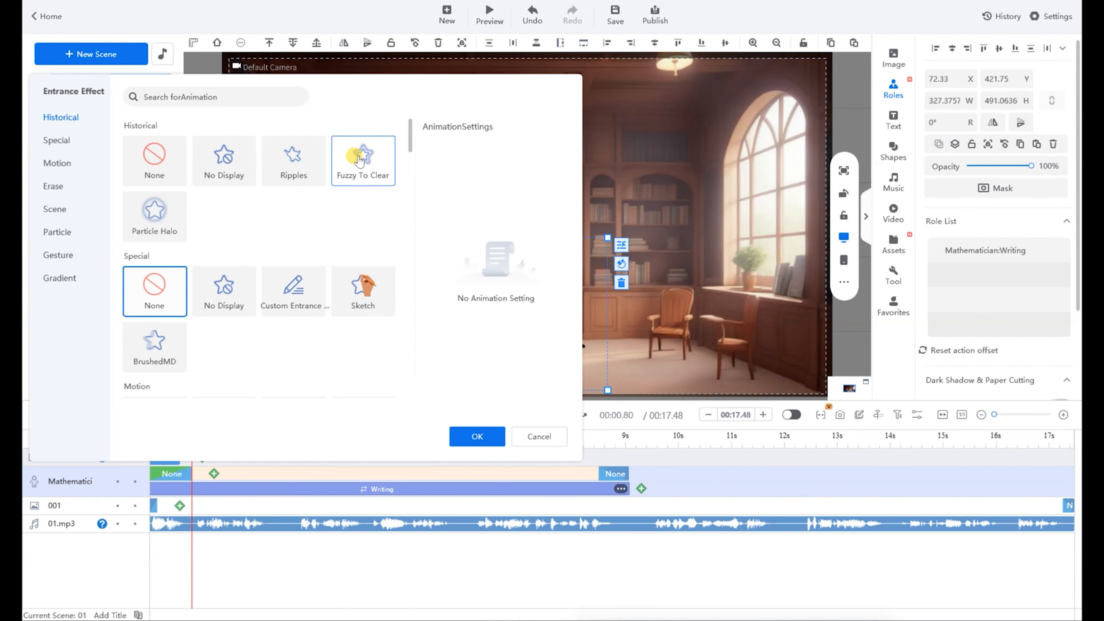
Review the Side Slide In entrance effect and its direction options, and apply Ripples as the Mathematician's entrance effect.
scroll(337, 222, "down", 1)
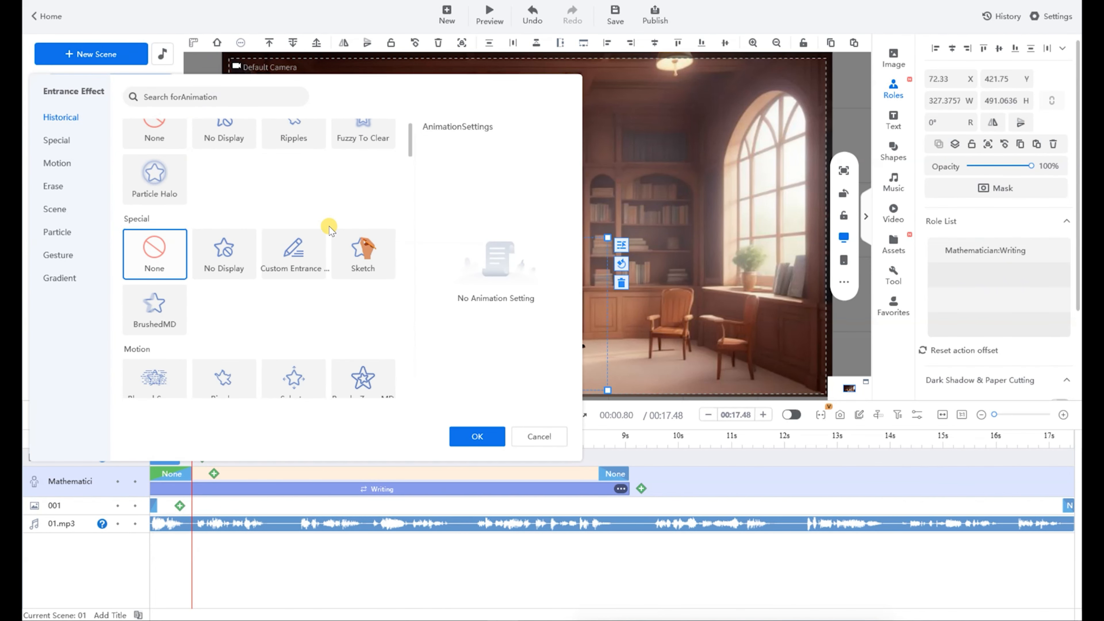
scroll(153, 290, "down", 4)
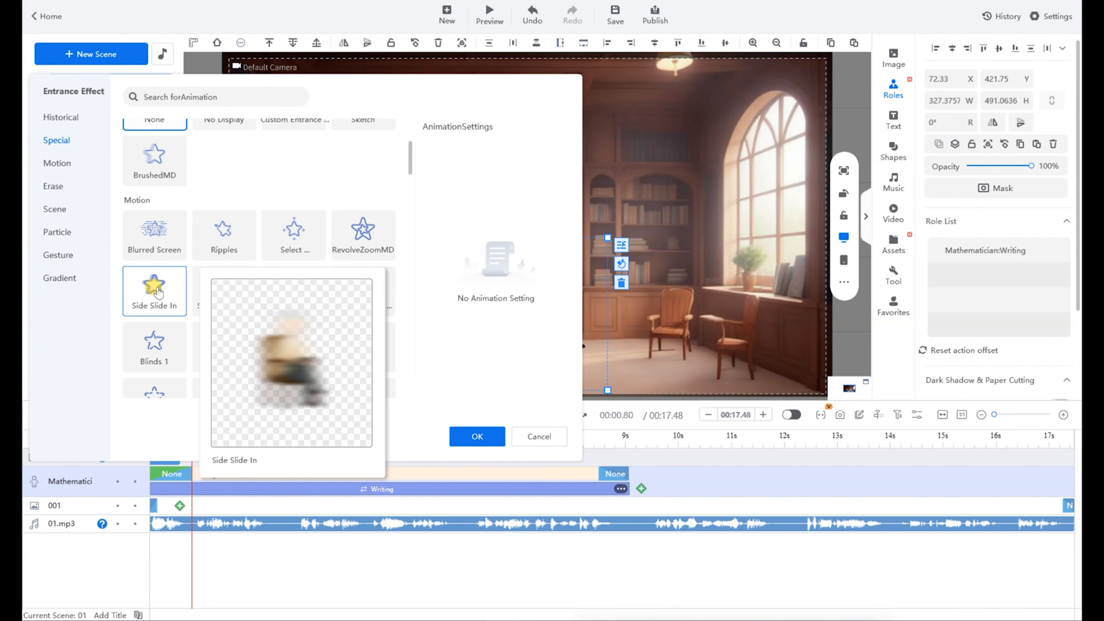
scroll(155, 289, "down", 1)
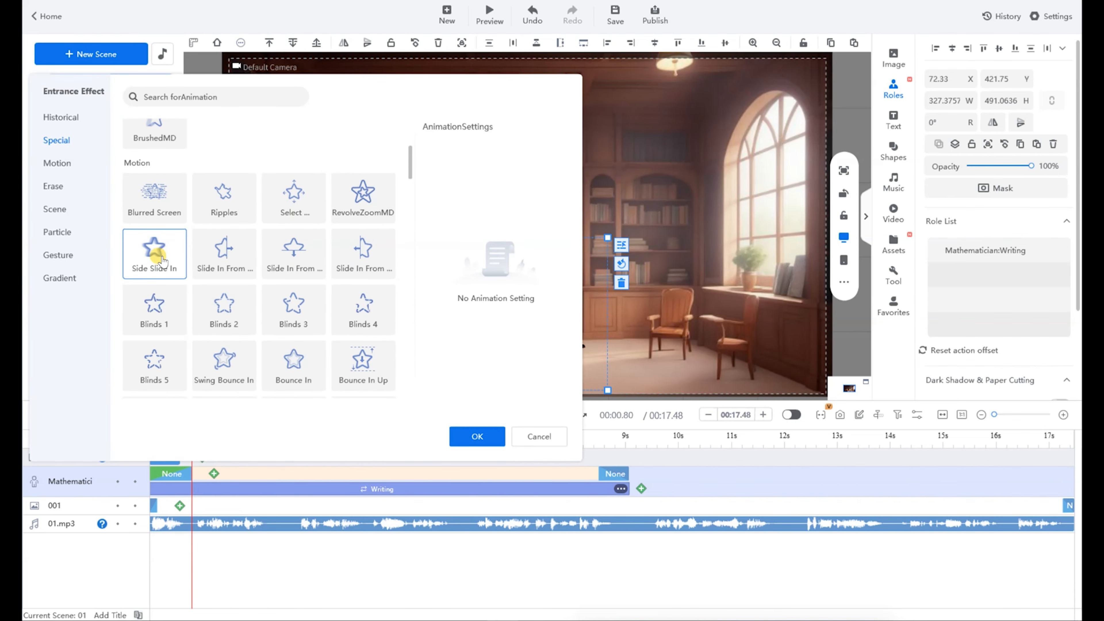
mouse_move(155, 251)
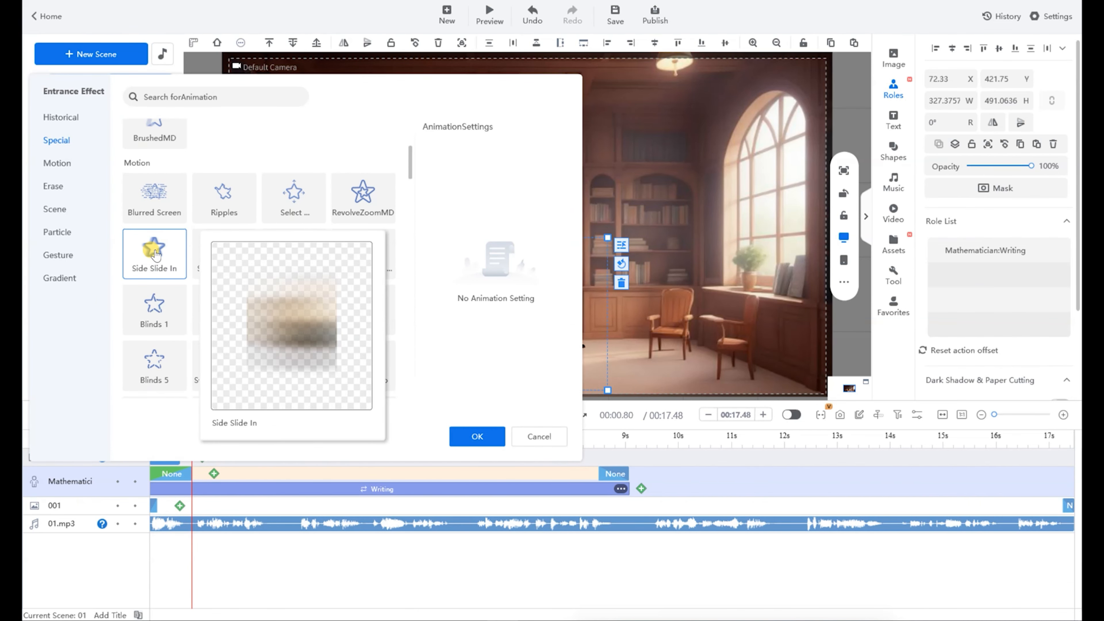
left_click(155, 251)
left_click(495, 168)
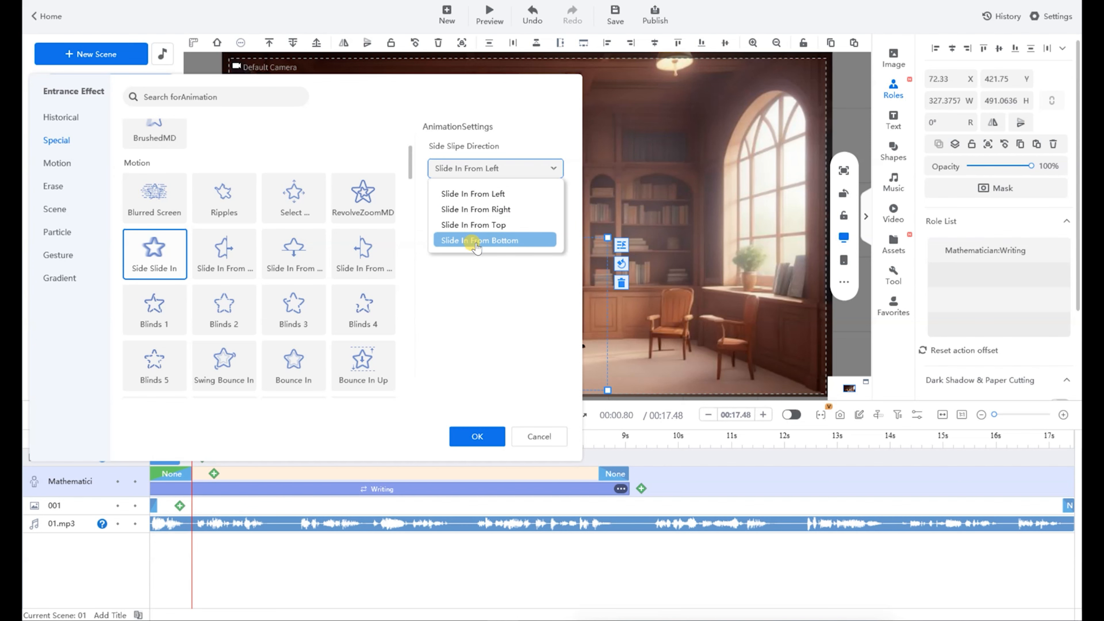
left_click(553, 169)
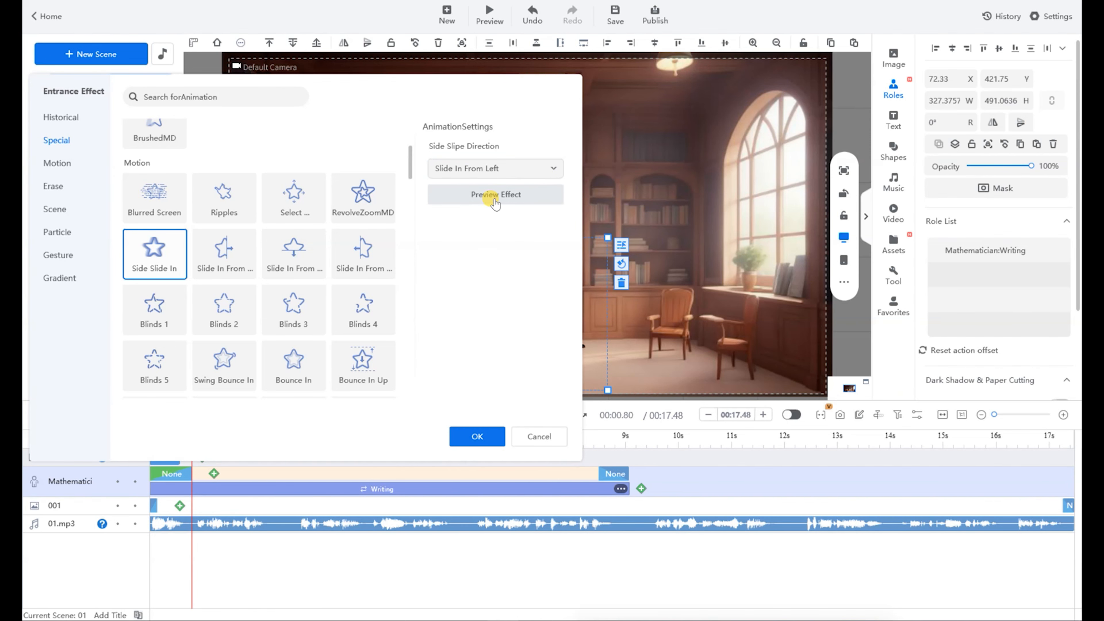
left_click(224, 198)
left_click(477, 436)
Move the playhead to 8.80 s to check the Mathematician's exit effect, and on to the end of the Writing action at 9.06 s.
left_click_drag(192, 440, 615, 441)
left_click(606, 474)
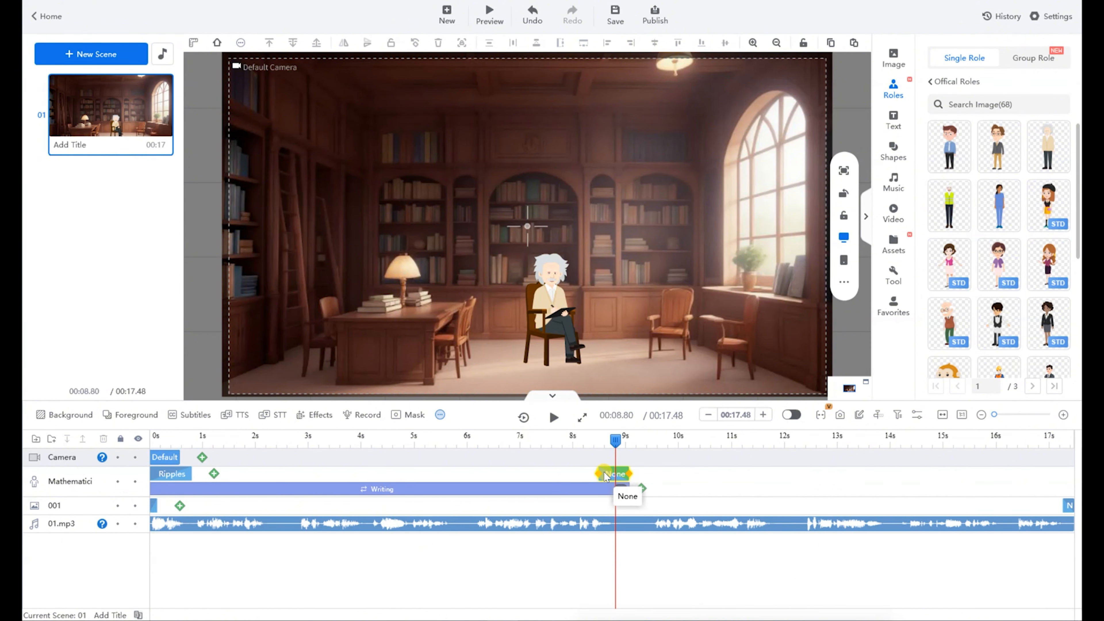
left_click(614, 443)
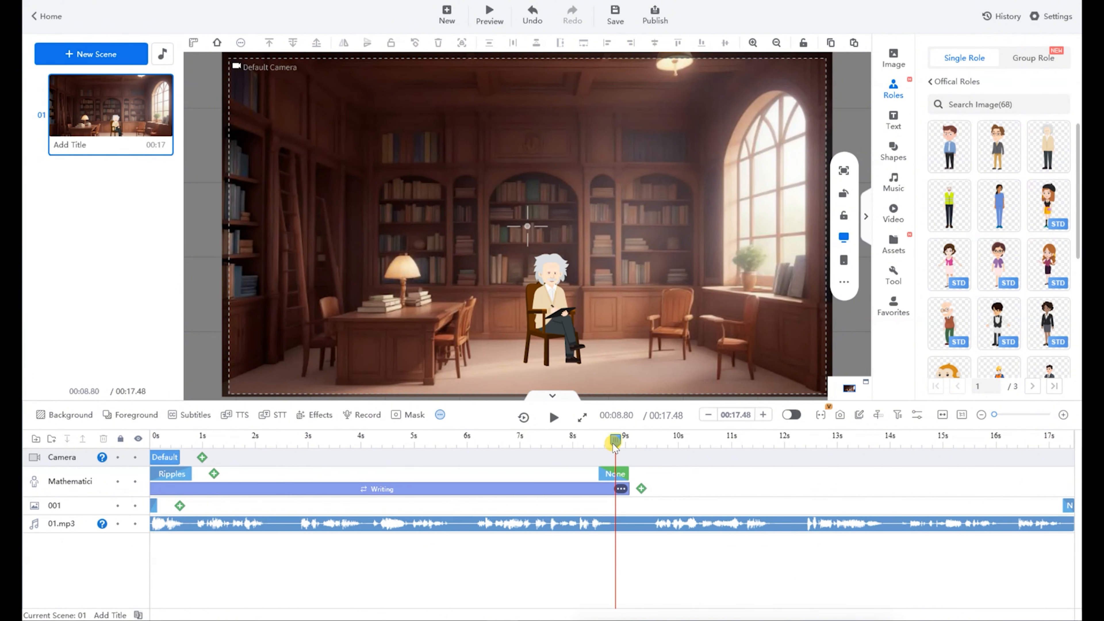
left_click_drag(614, 446, 630, 441)
Add the Reading action after Writing on the Mathematician's track and extend it to the end of the scene.
left_click(641, 488)
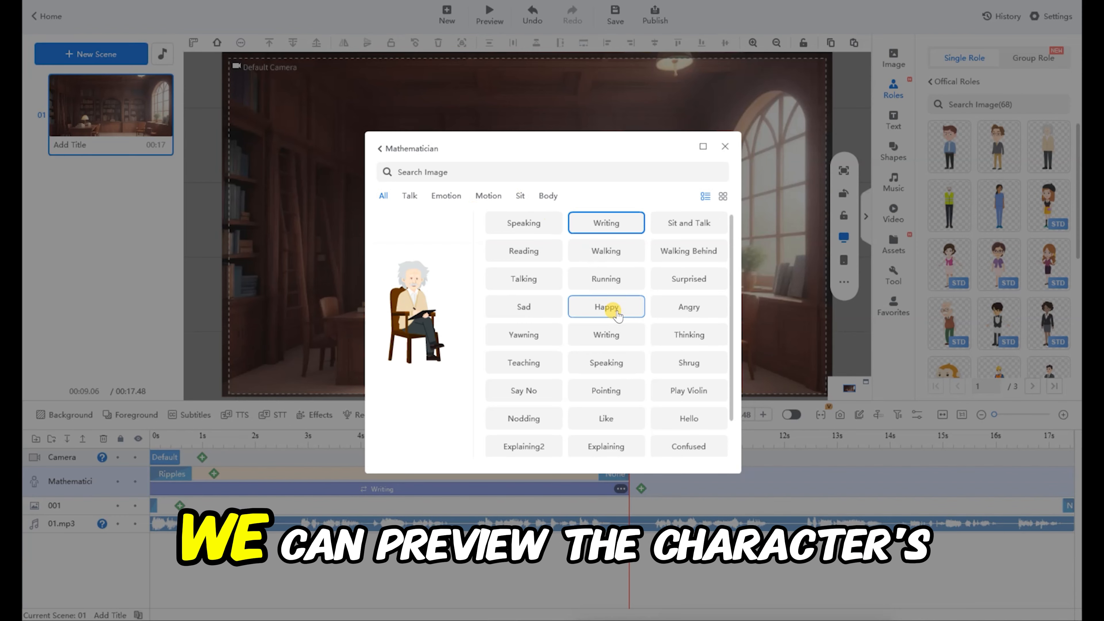
scroll(614, 317, "down", 1)
scroll(622, 311, "up", 1)
scroll(622, 297, "up", 1)
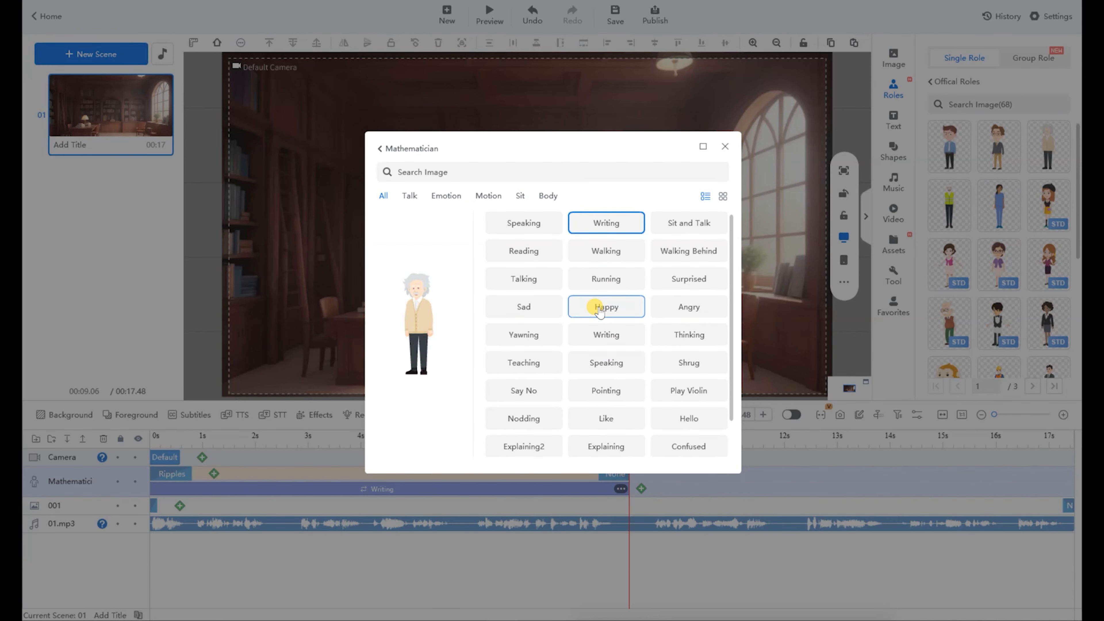
left_click(523, 251)
left_click_drag(735, 489, 1074, 488)
Inspect the switch from Writing to Reading on the Mathematician's track at 8.99 s and 9.03 s.
mouse_move(629, 440)
left_mouse_down()
mouse_move(591, 440)
mouse_move(647, 439)
mouse_move(625, 442)
left_mouse_up()
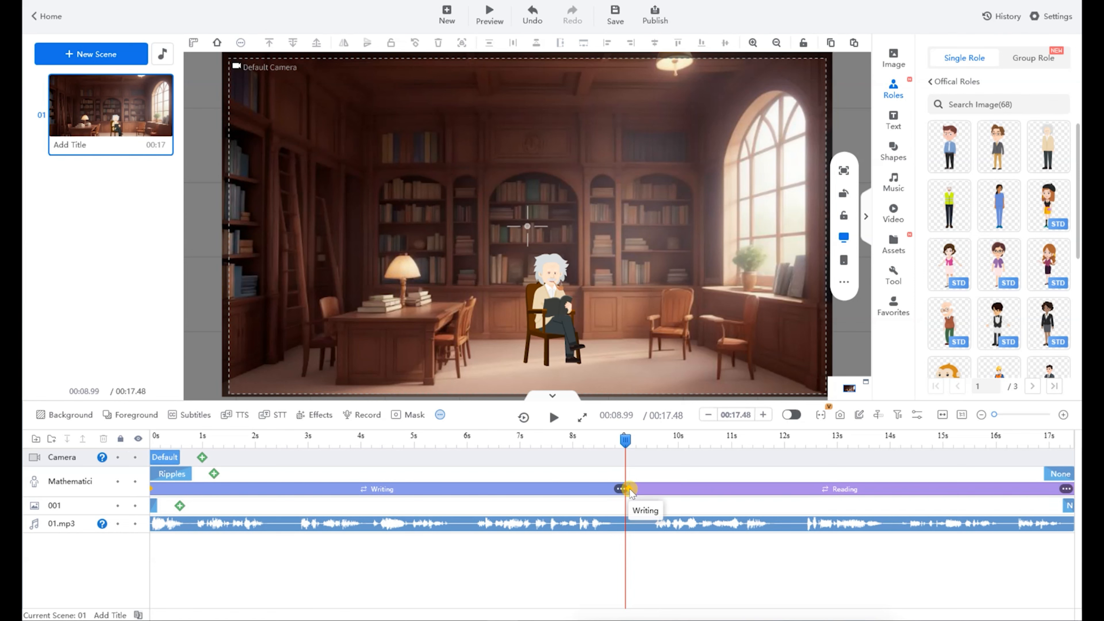
left_click_drag(625, 440, 627, 444)
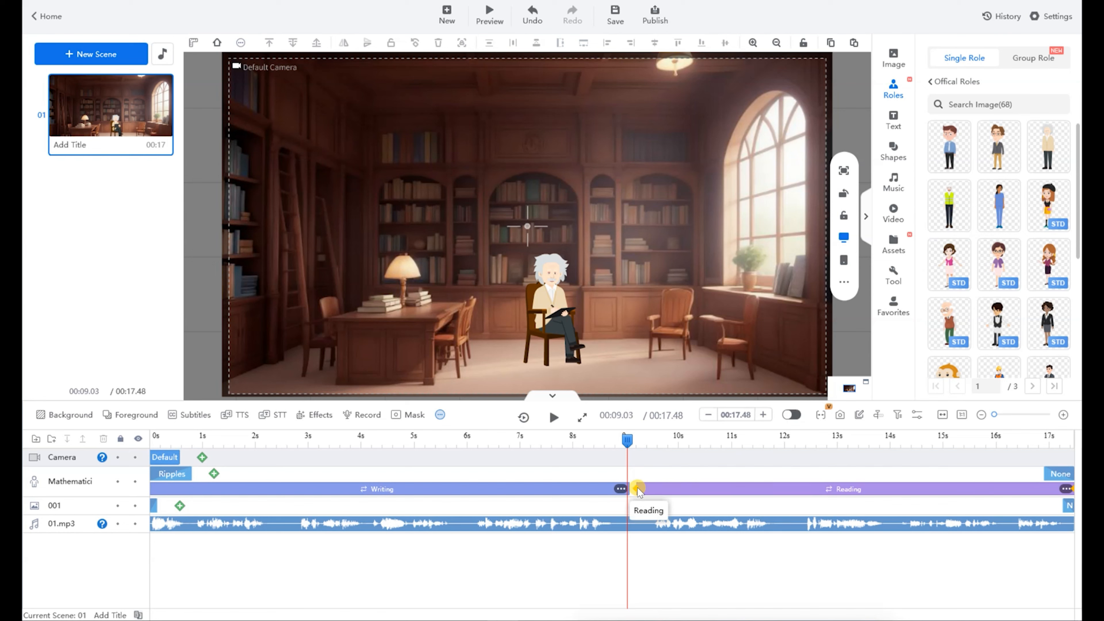
left_click(634, 488)
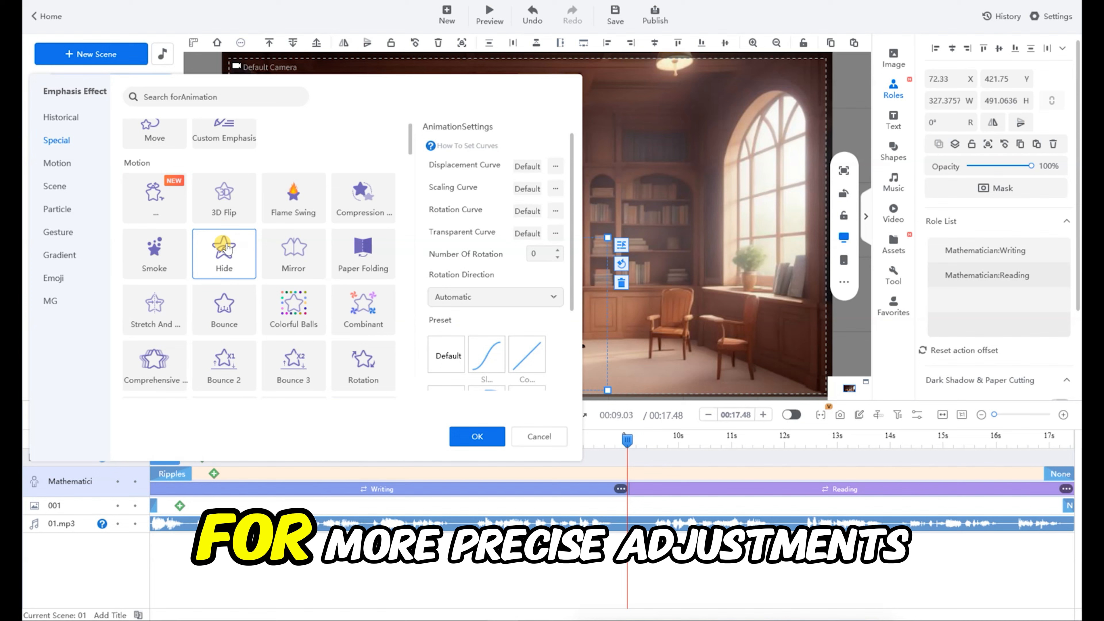
Examine the Special and Motion emphasis effects for the Mathematician, previewing 3D Flip and Compression Deformation.
left_click(224, 195)
mouse_move(228, 193)
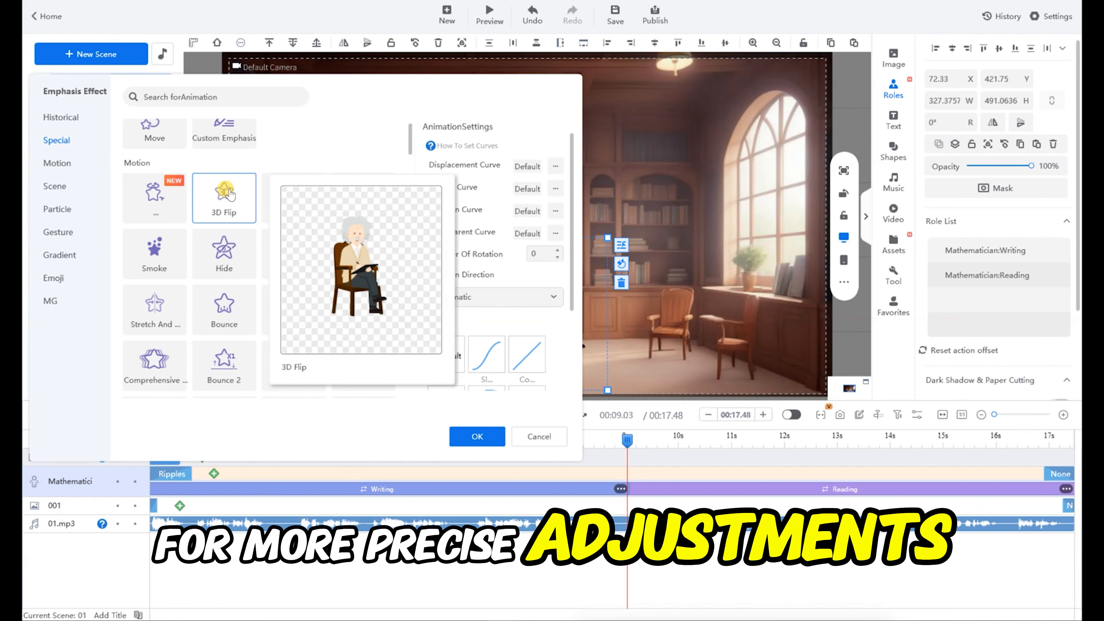
mouse_move(369, 197)
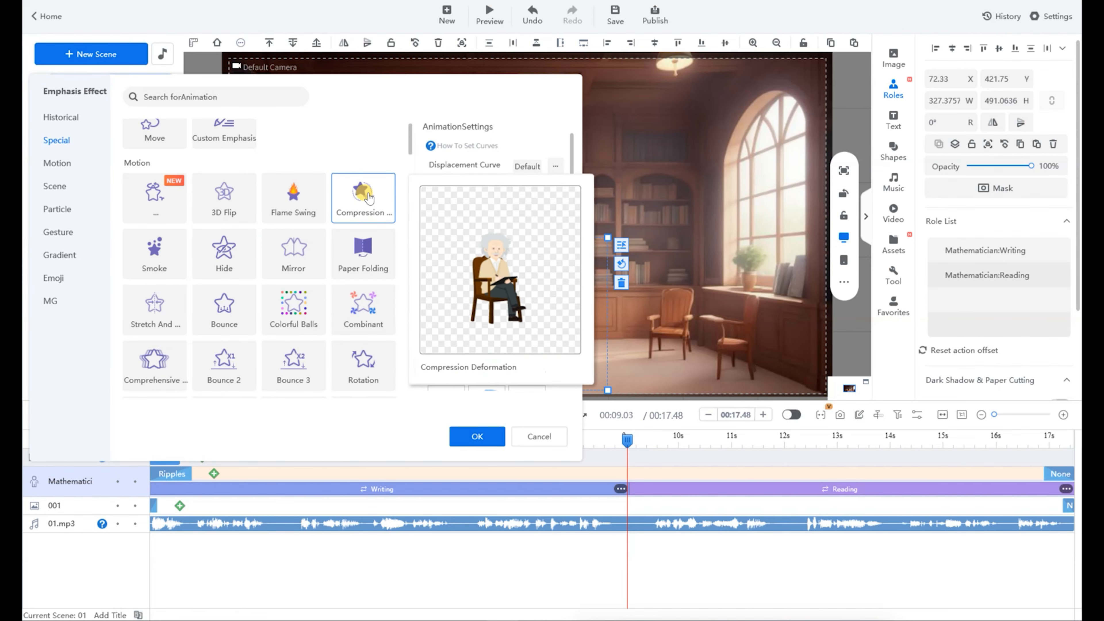
scroll(368, 208, "down", 2)
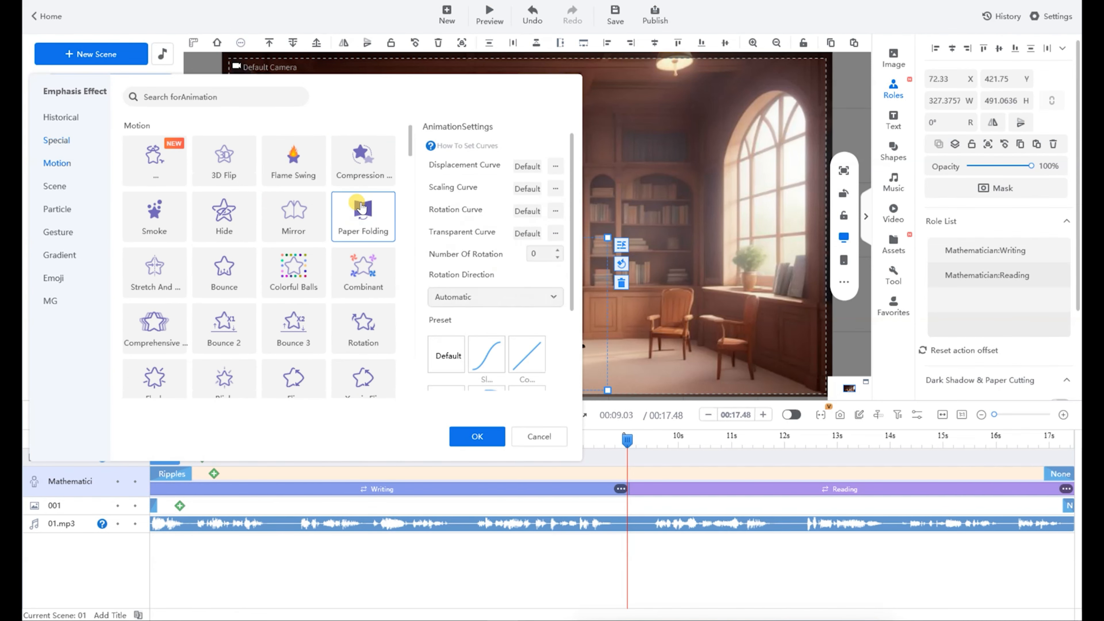
left_click(63, 118)
scroll(307, 309, "down", 2)
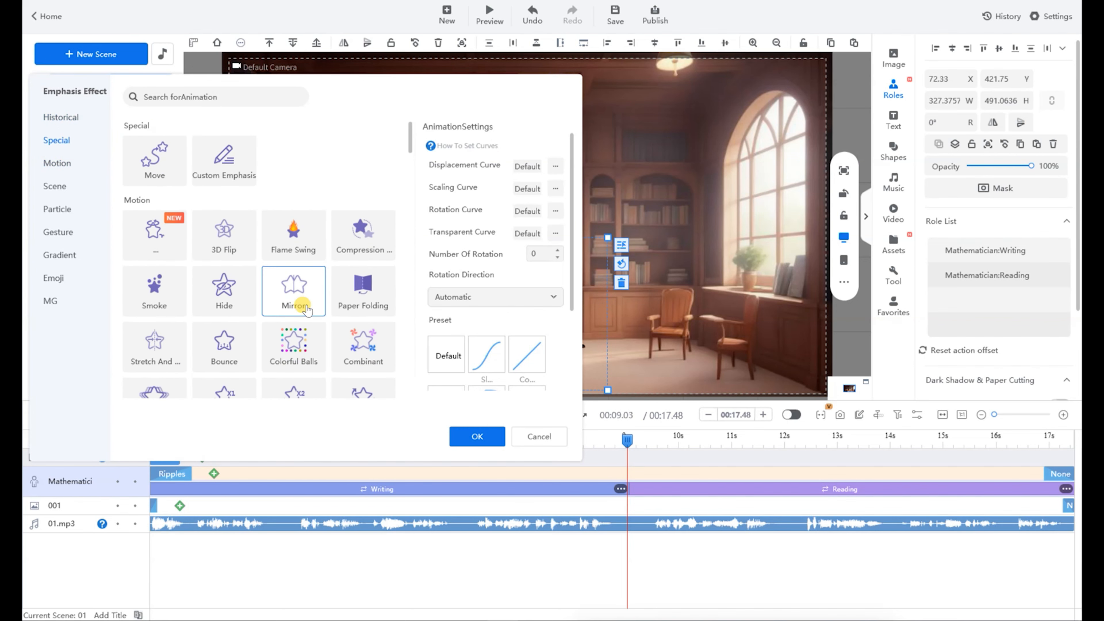
scroll(364, 266, "down", 5)
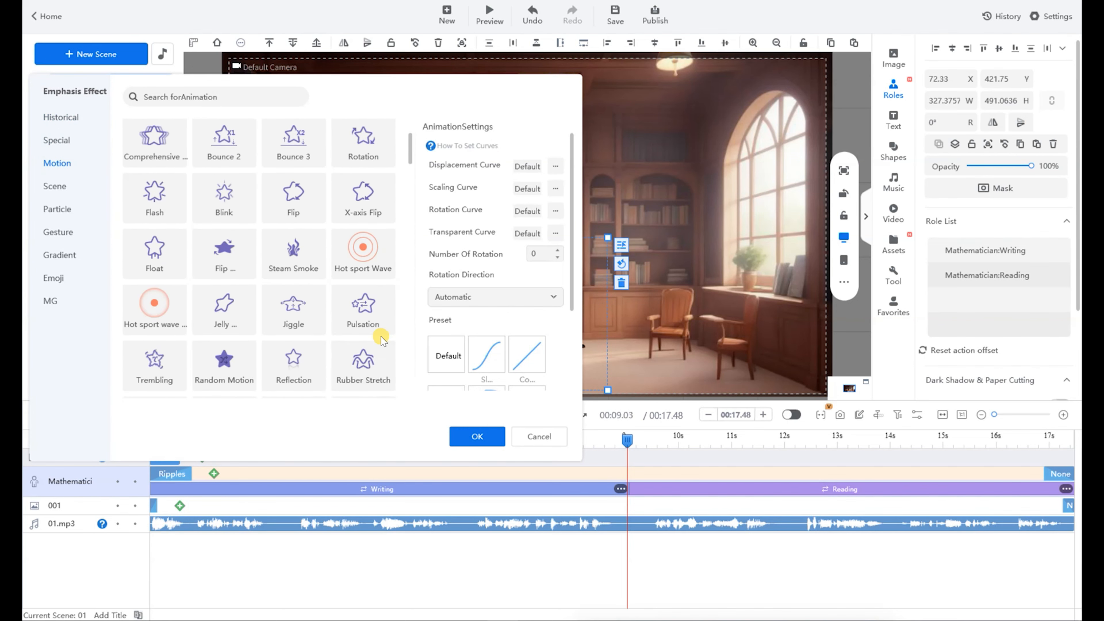
scroll(382, 343, "down", 1)
scroll(394, 267, "down", 4)
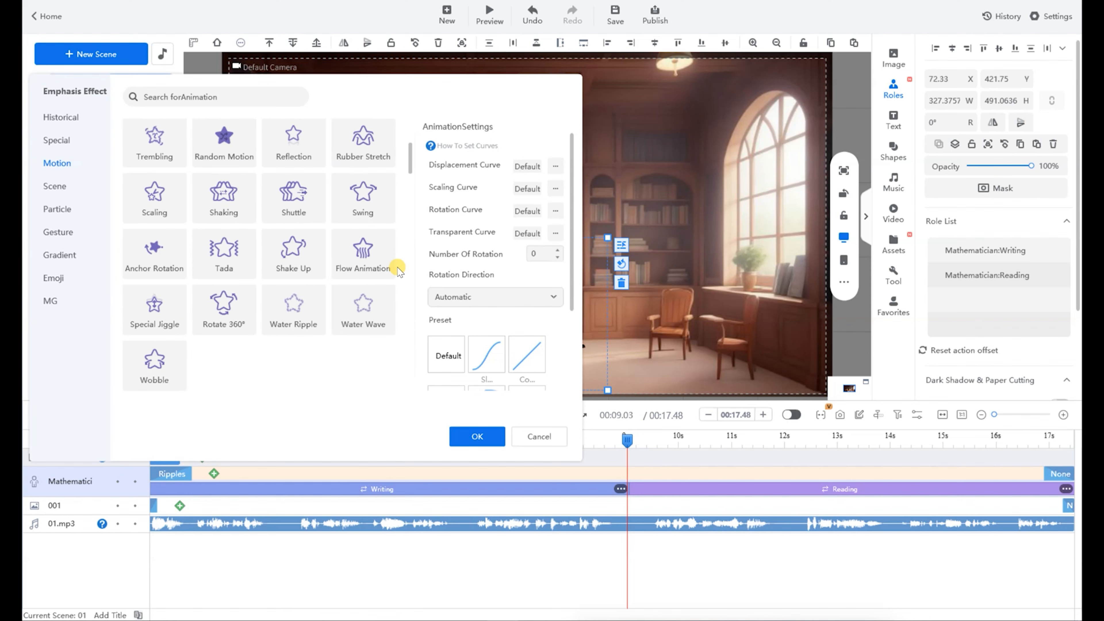
Look through the Scene, Particle, Gesture, Gradient and Emoji emphasis effects, previewing Searchlight on the Mathematician.
scroll(399, 268, "down", 5)
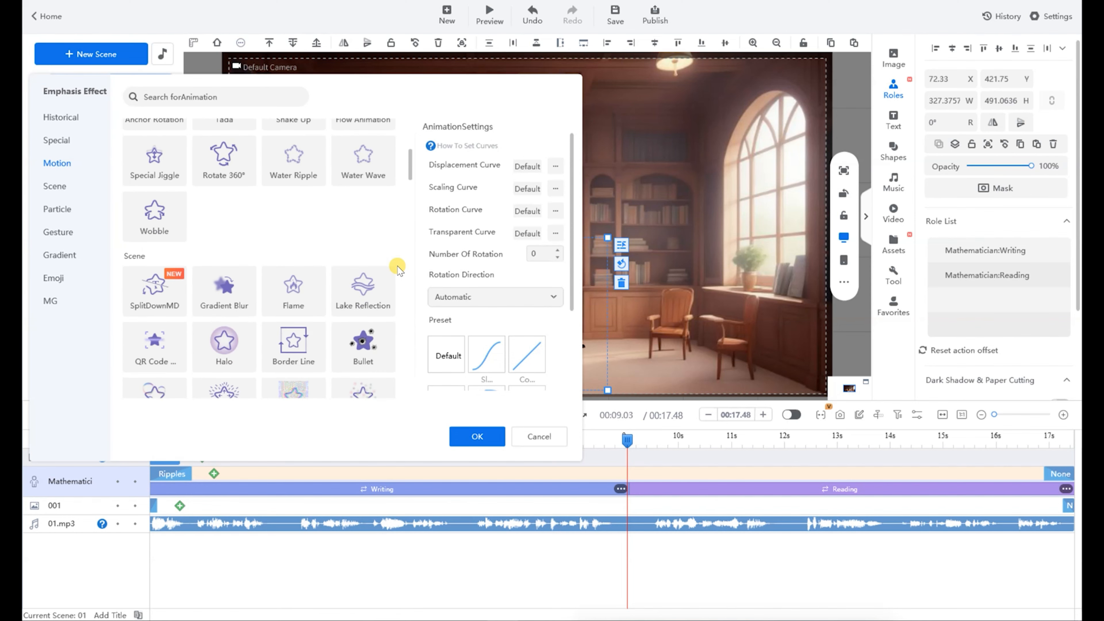
scroll(391, 278, "down", 5)
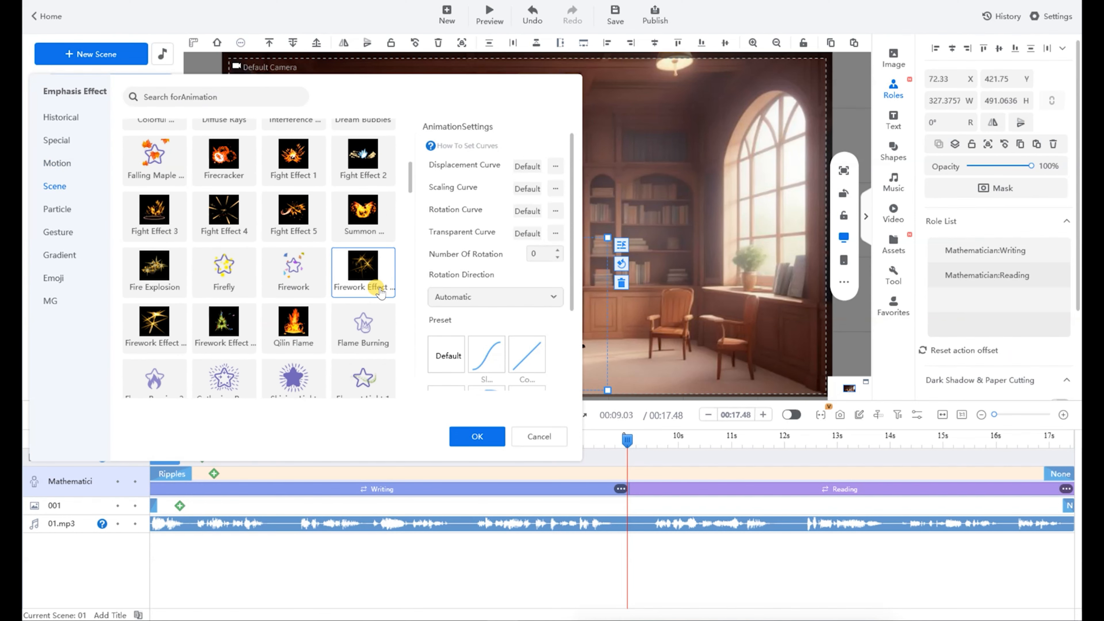
scroll(385, 300, "down", 6)
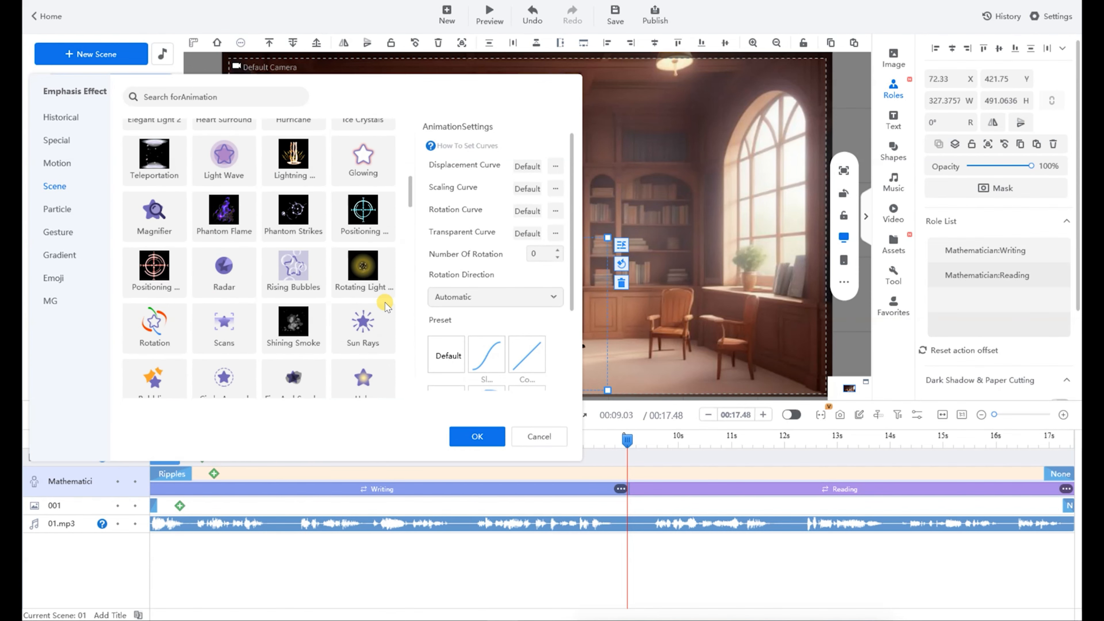
scroll(383, 306, "down", 3)
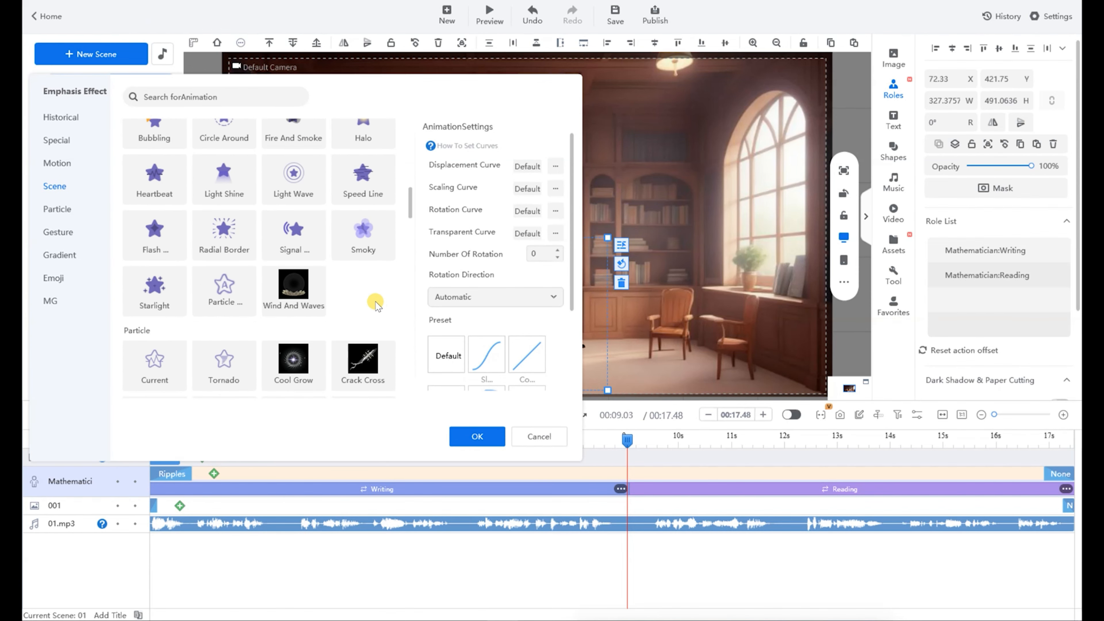
scroll(377, 305, "down", 2)
scroll(374, 305, "down", 5)
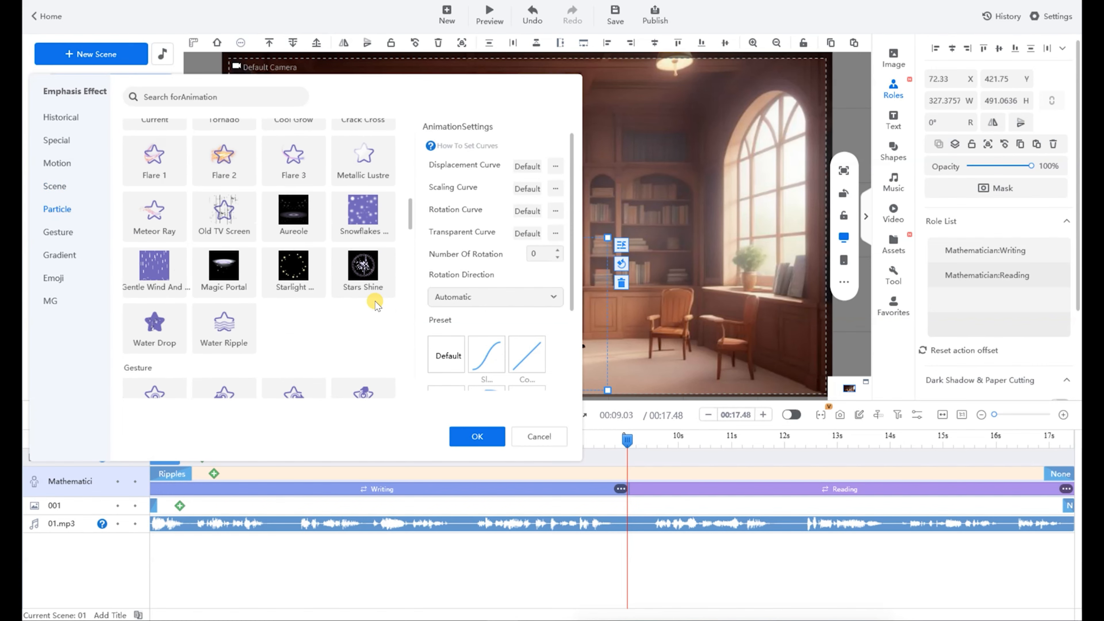
scroll(369, 300, "down", 2)
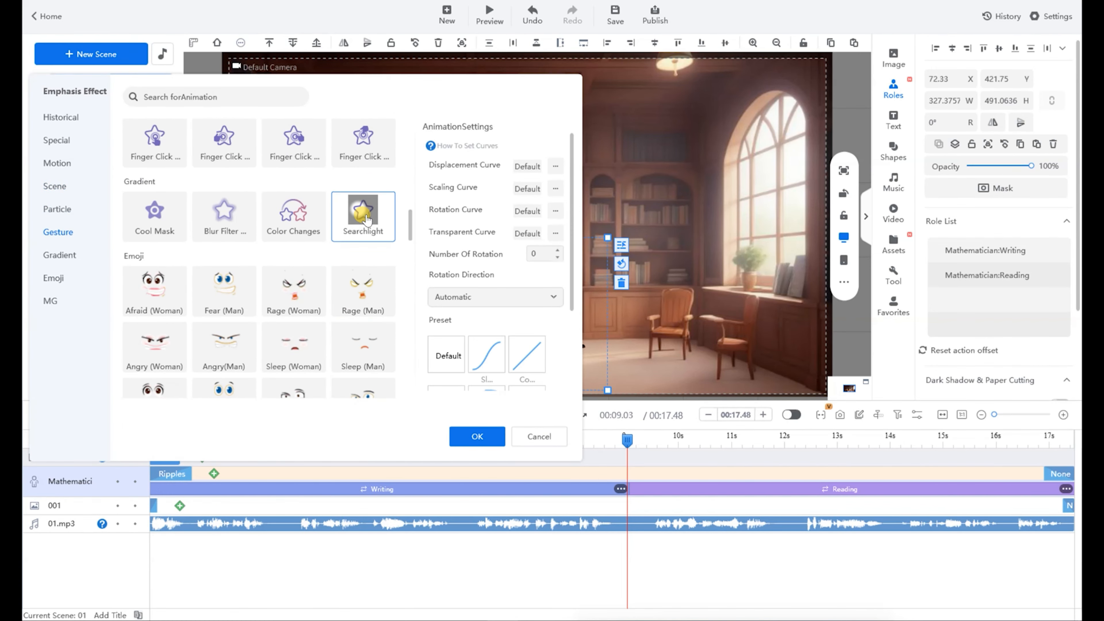
mouse_move(365, 218)
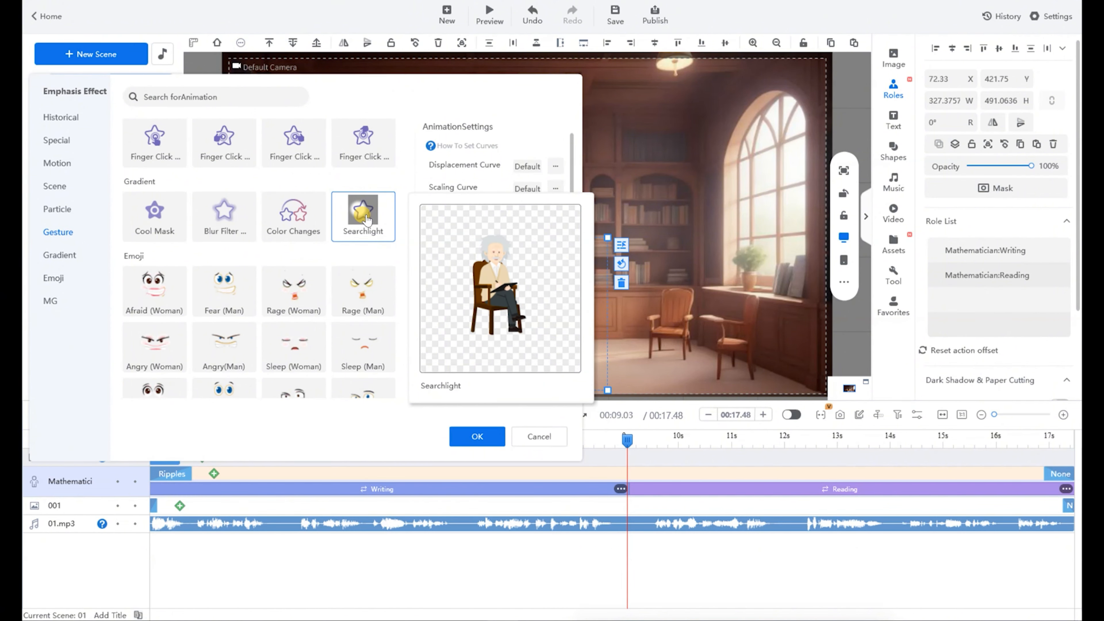
scroll(365, 296, "down", 6)
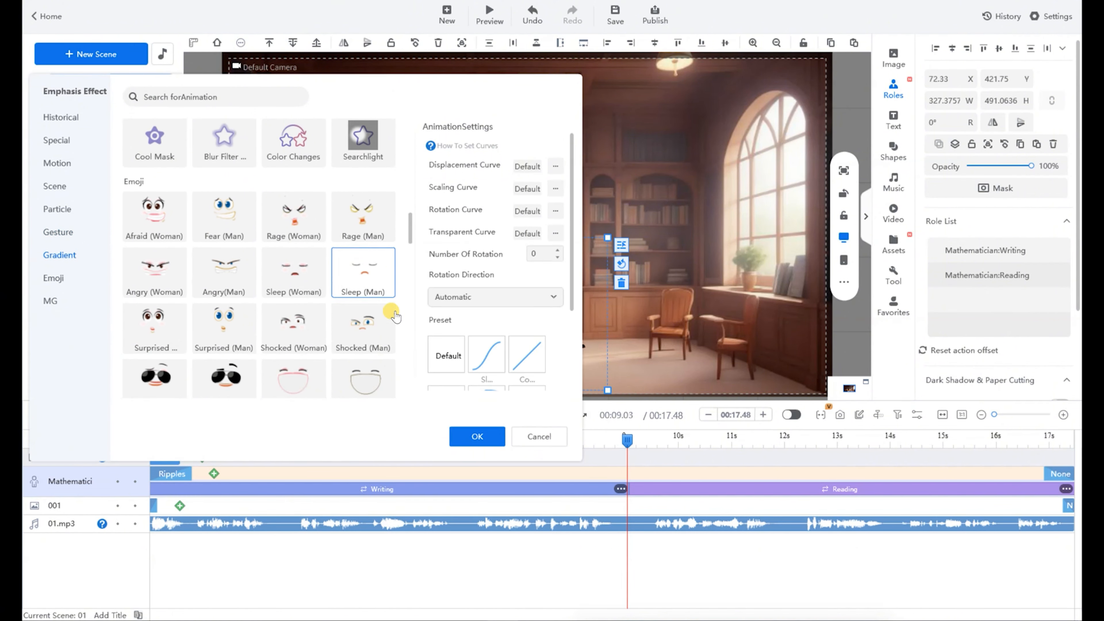
scroll(395, 317, "down", 10)
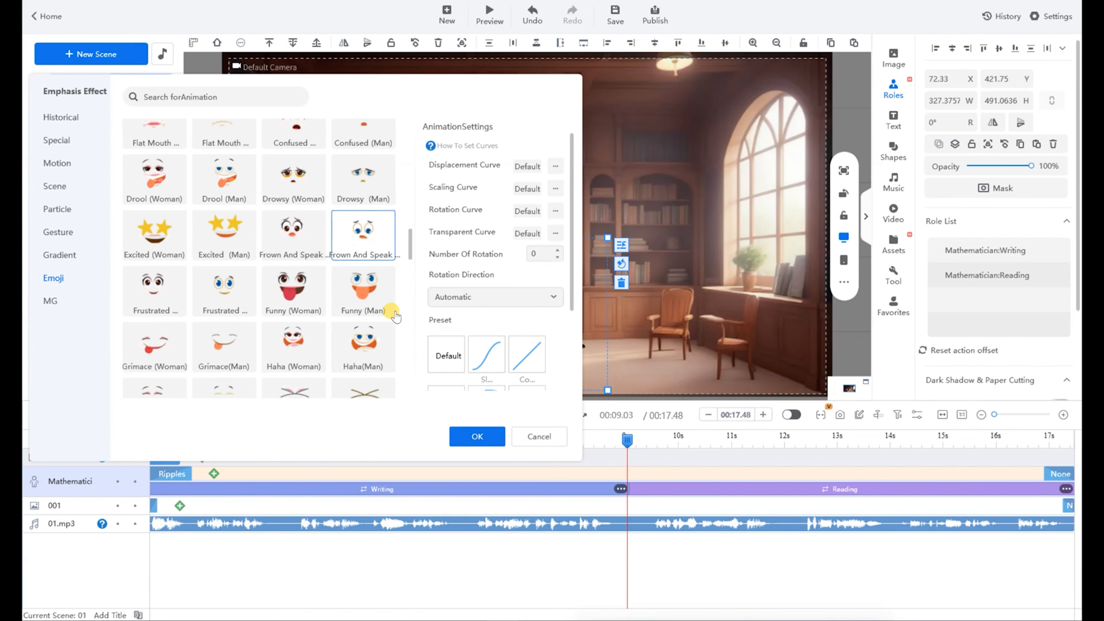
scroll(396, 316, "down", 10)
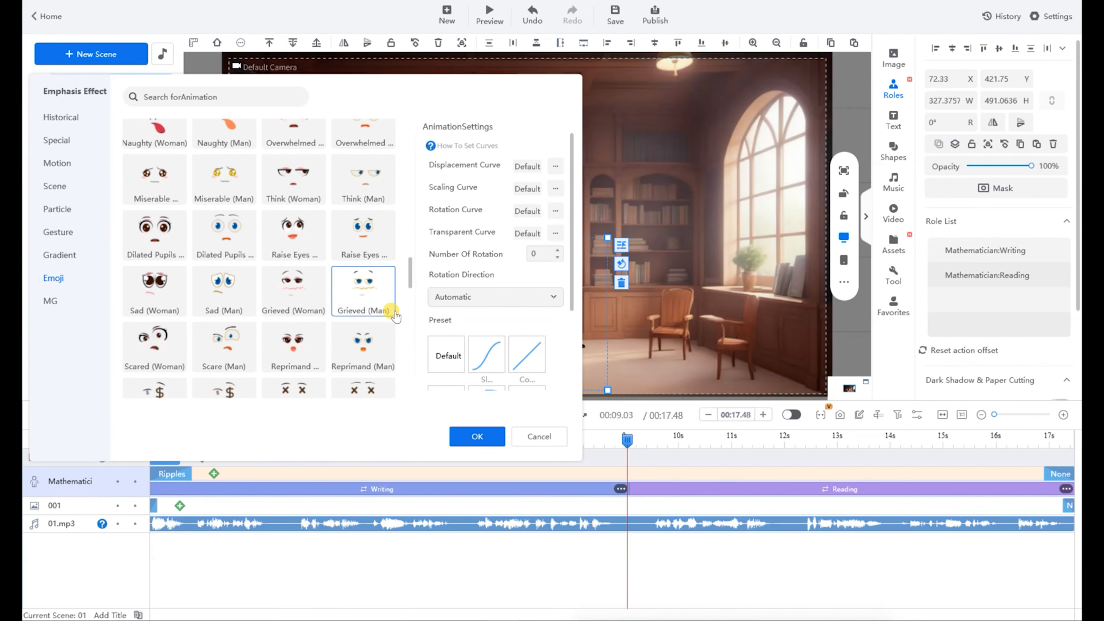
scroll(395, 317, "down", 10)
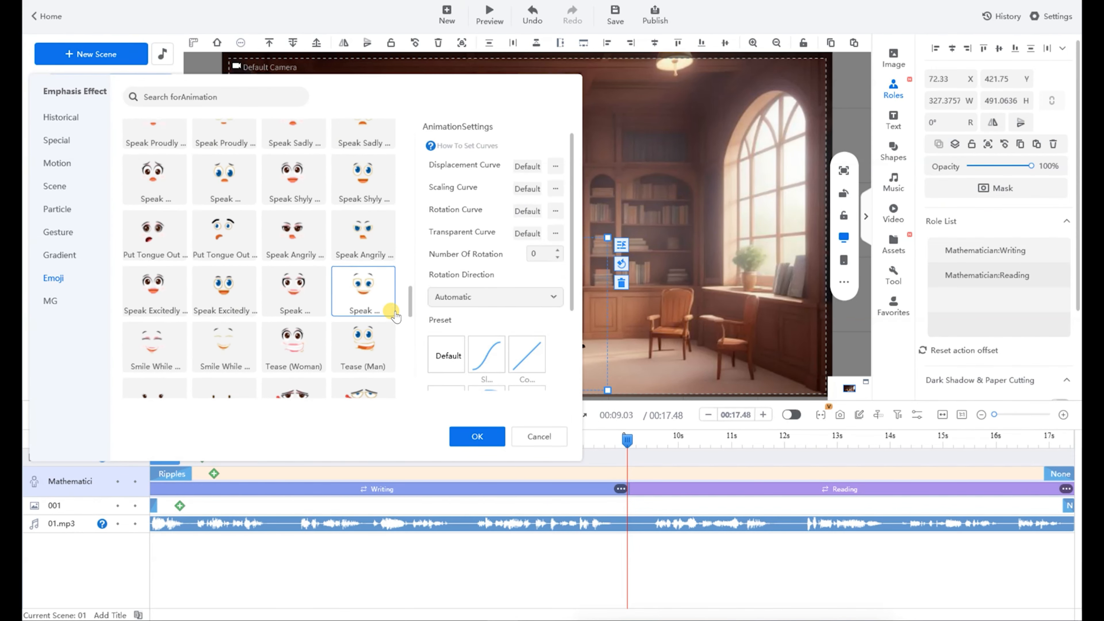